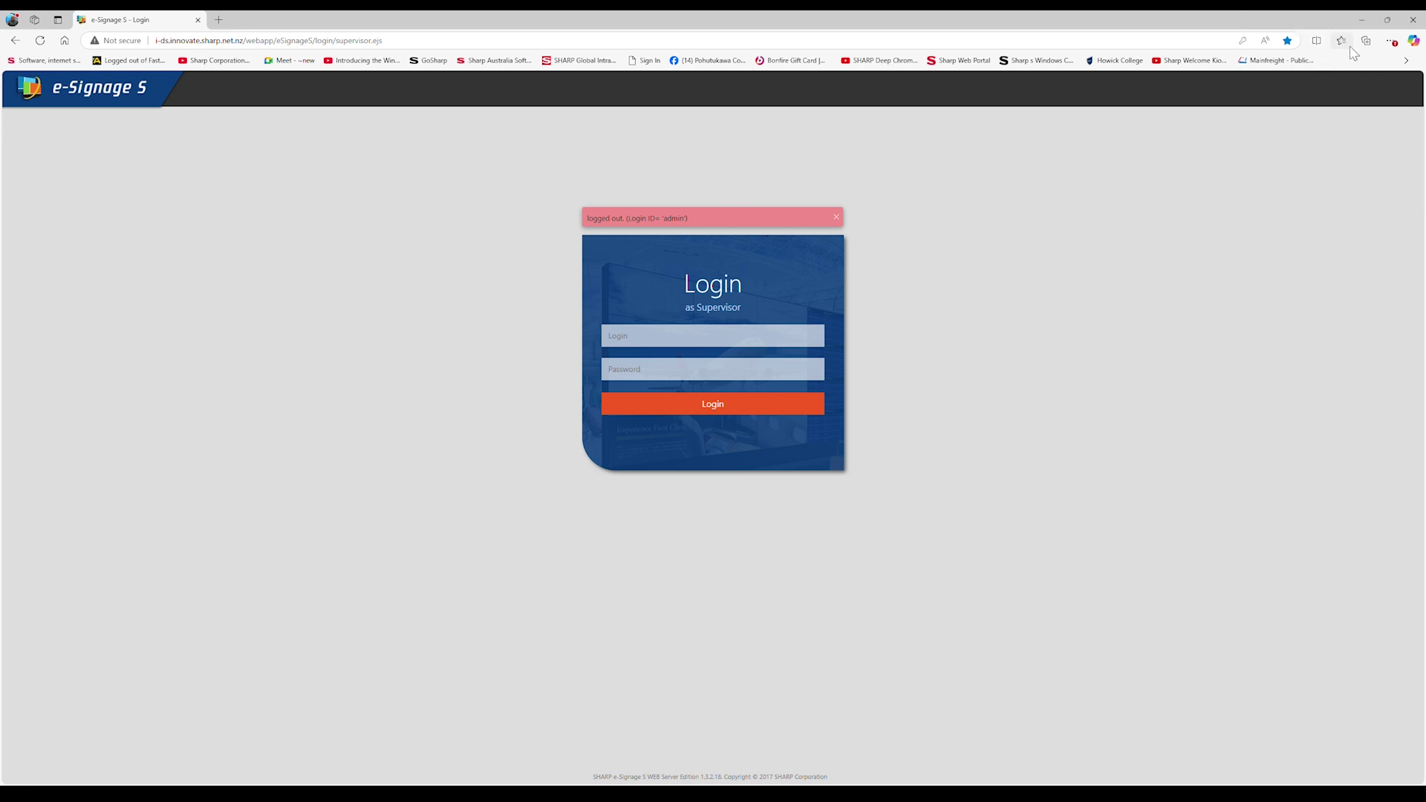
Step: Log in as supervisor with the login ID and account password
click(658, 340)
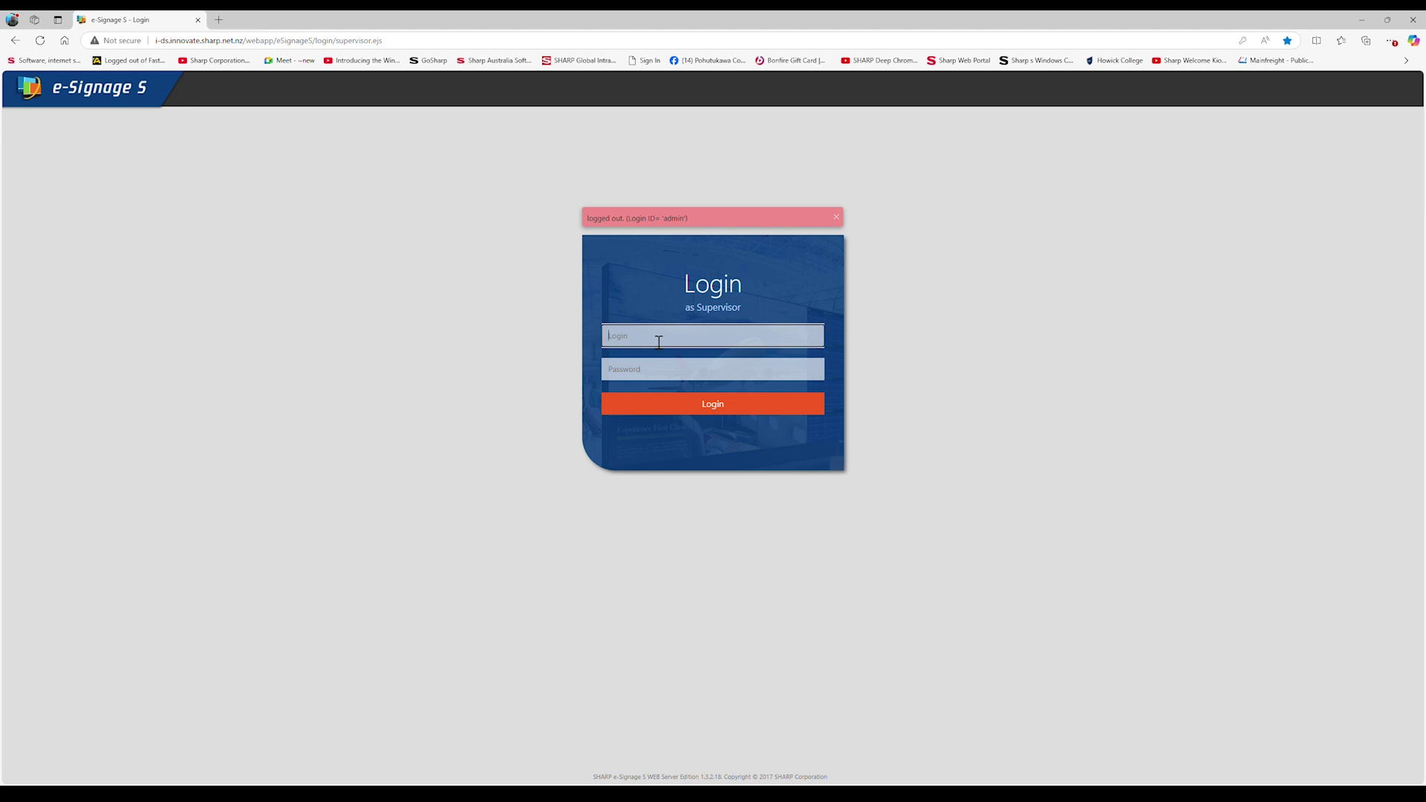
click(639, 372)
click(678, 405)
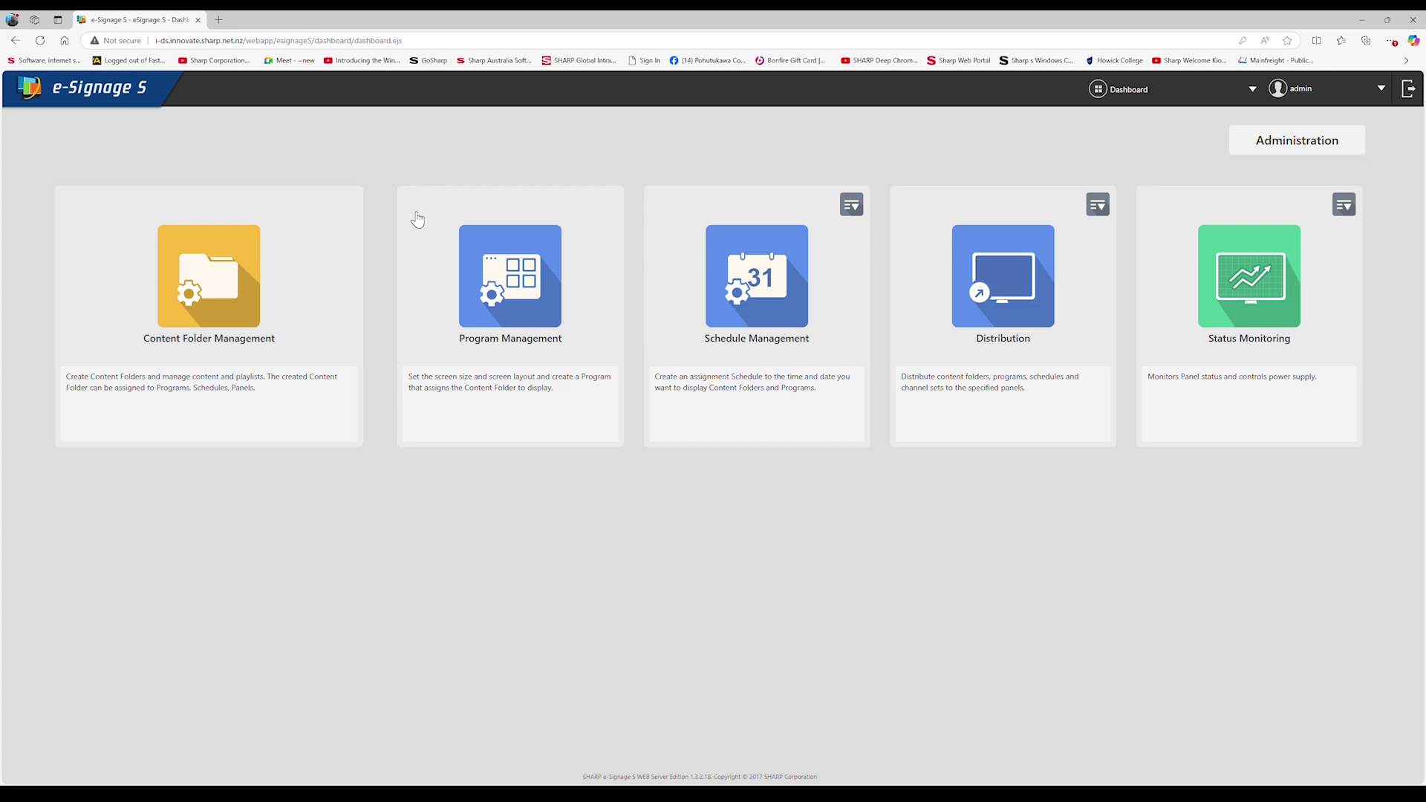
Step: Review the panels and their assigned content in Distribution, and return to the dashboard
click(1000, 305)
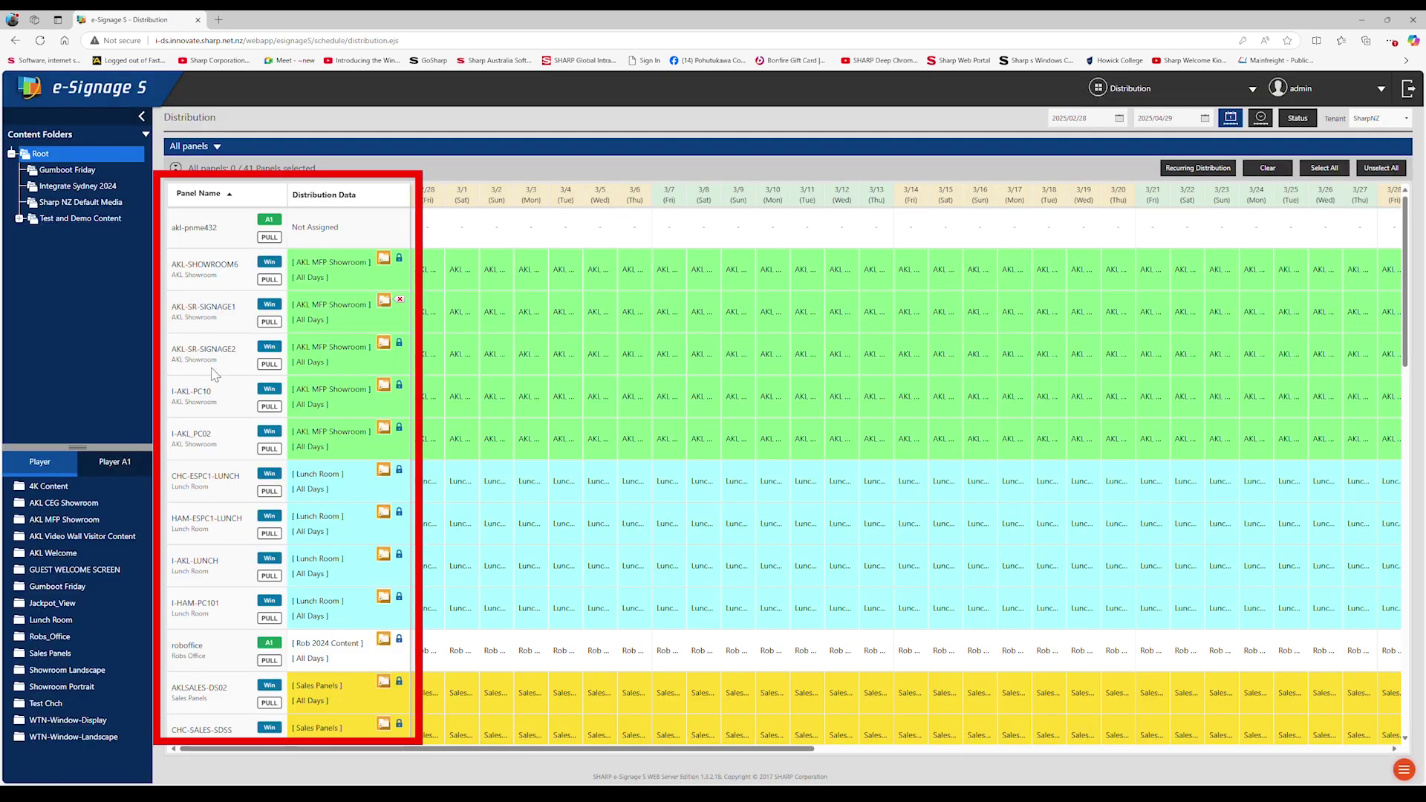
scroll(212, 371, down, 5)
scroll(208, 418, down, 5)
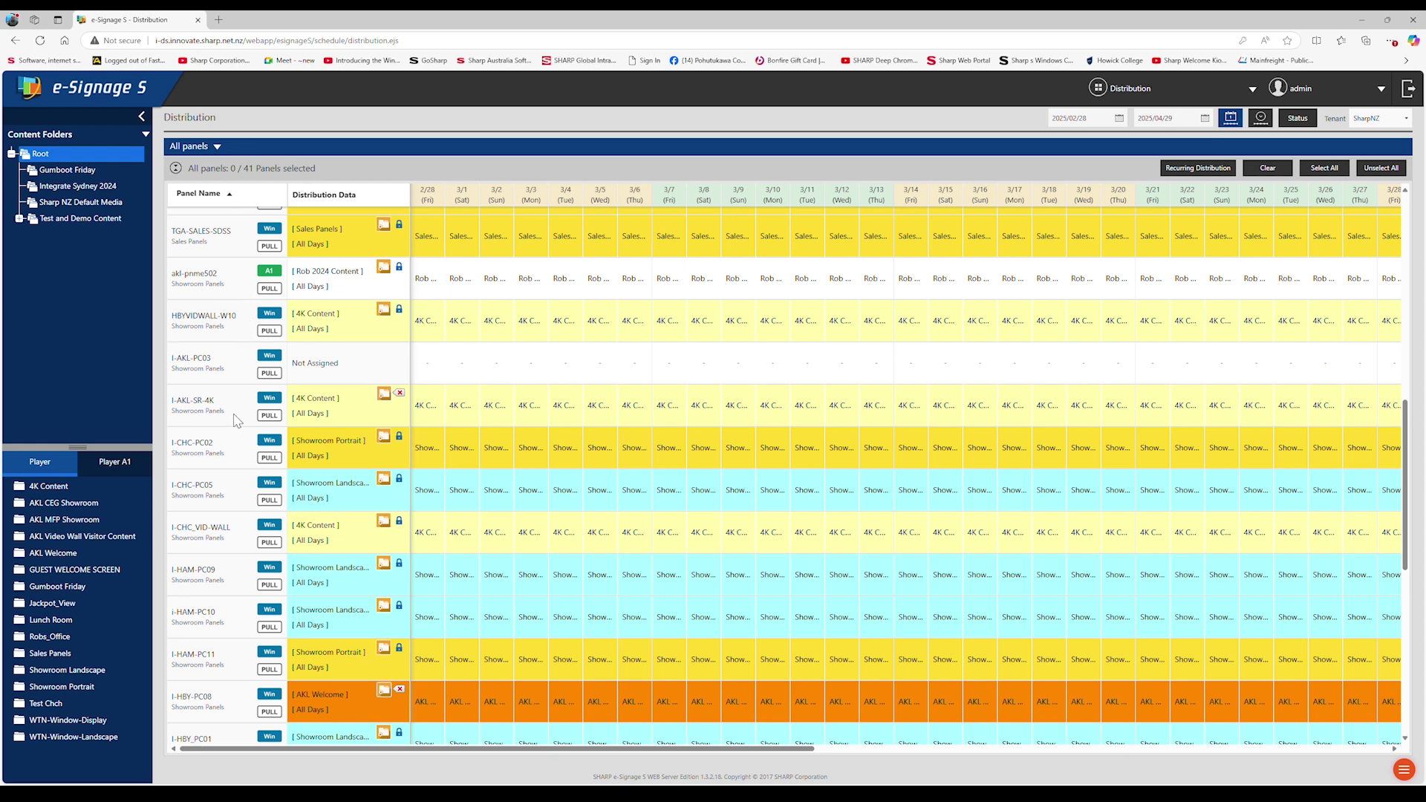
scroll(235, 421, up, 3)
scroll(236, 421, up, 5)
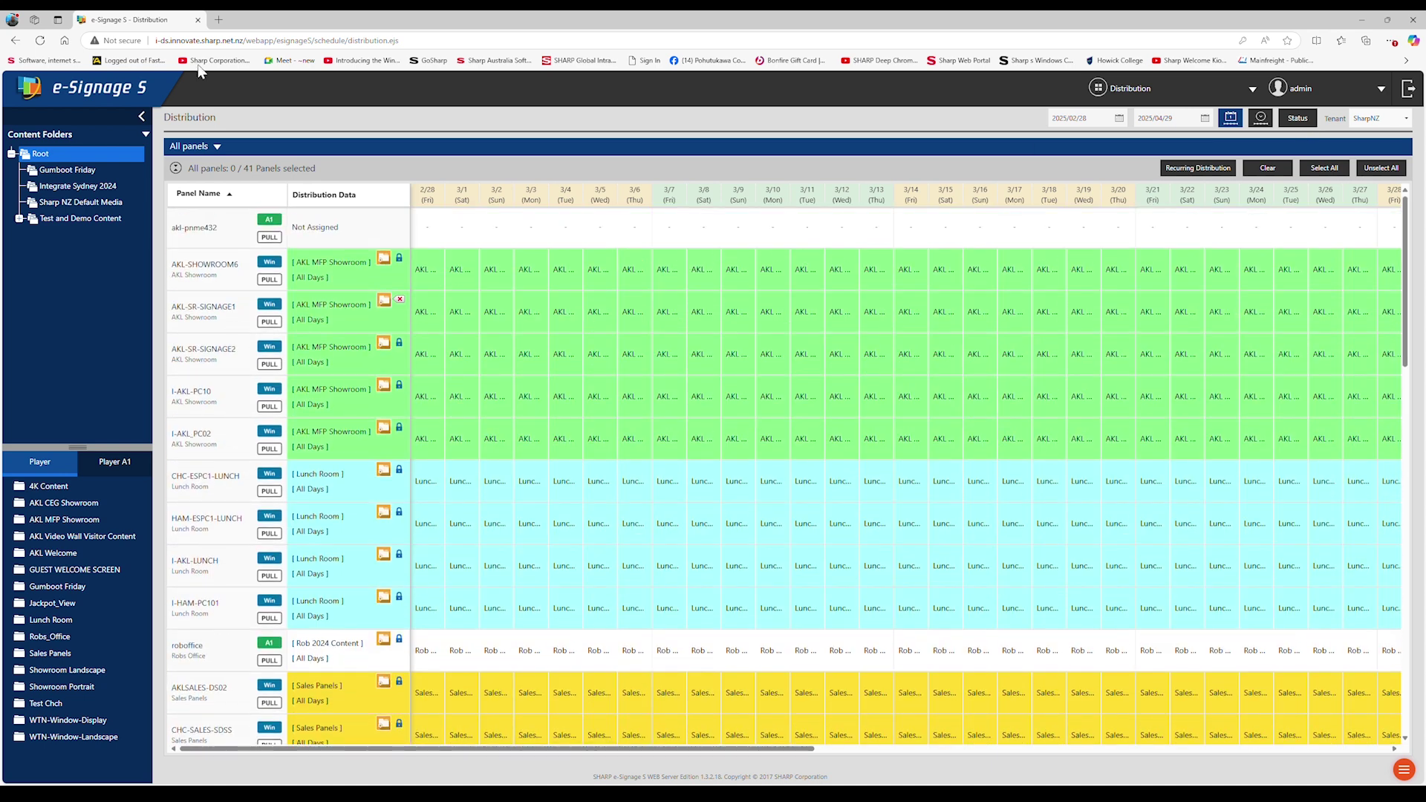
click(147, 90)
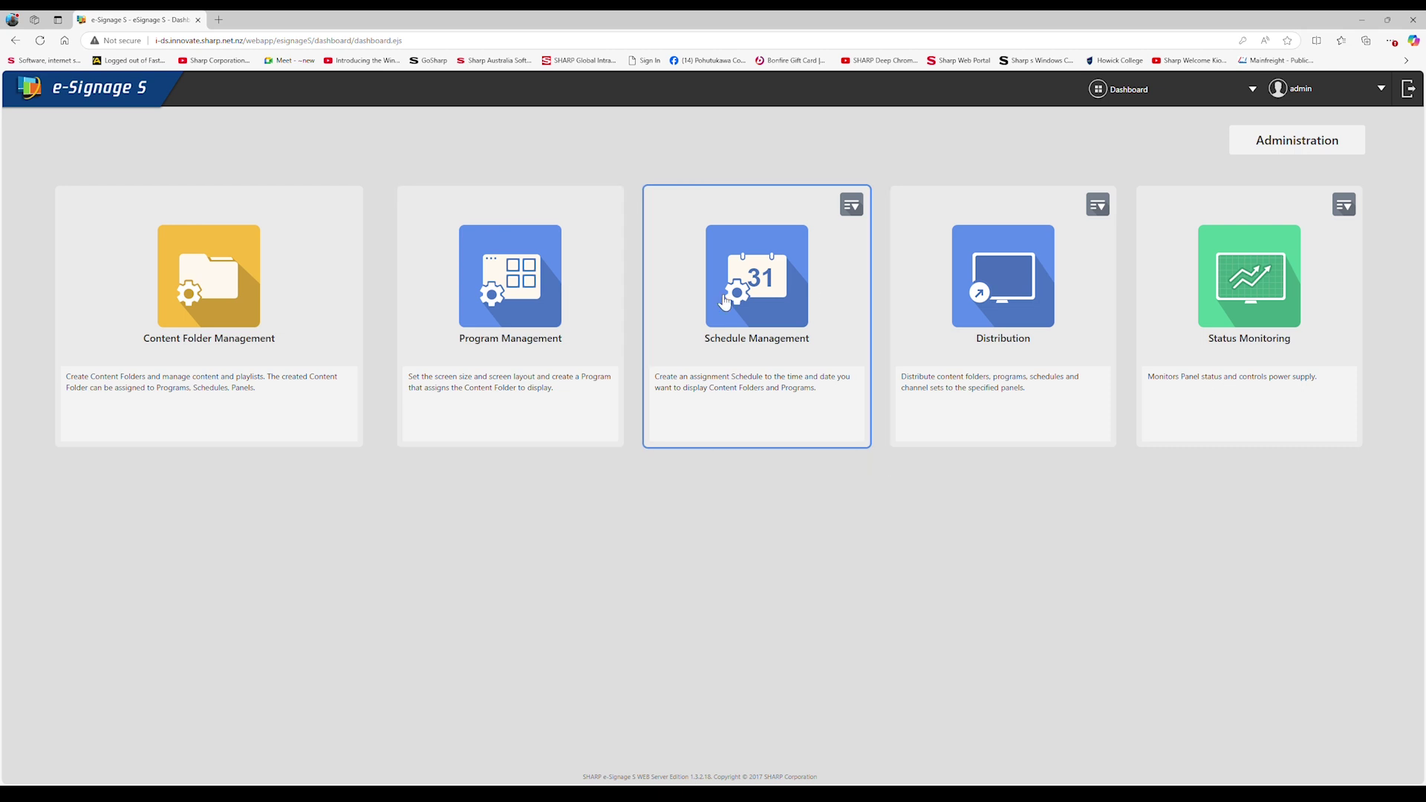
Step: Inspect the 4K Content folder's files in Content Folder Management as a list and as thumbnails, and close the folder
click(238, 298)
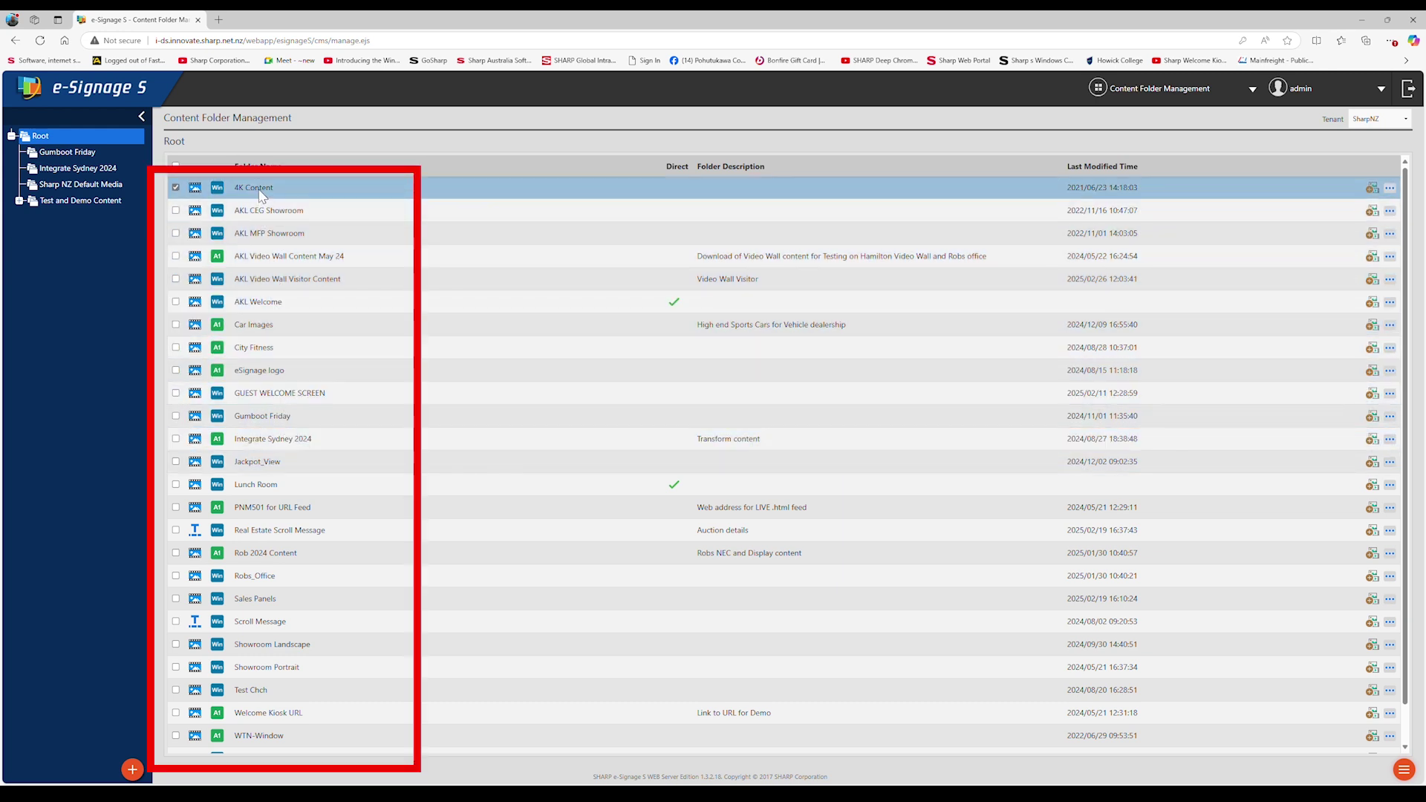
click(1374, 189)
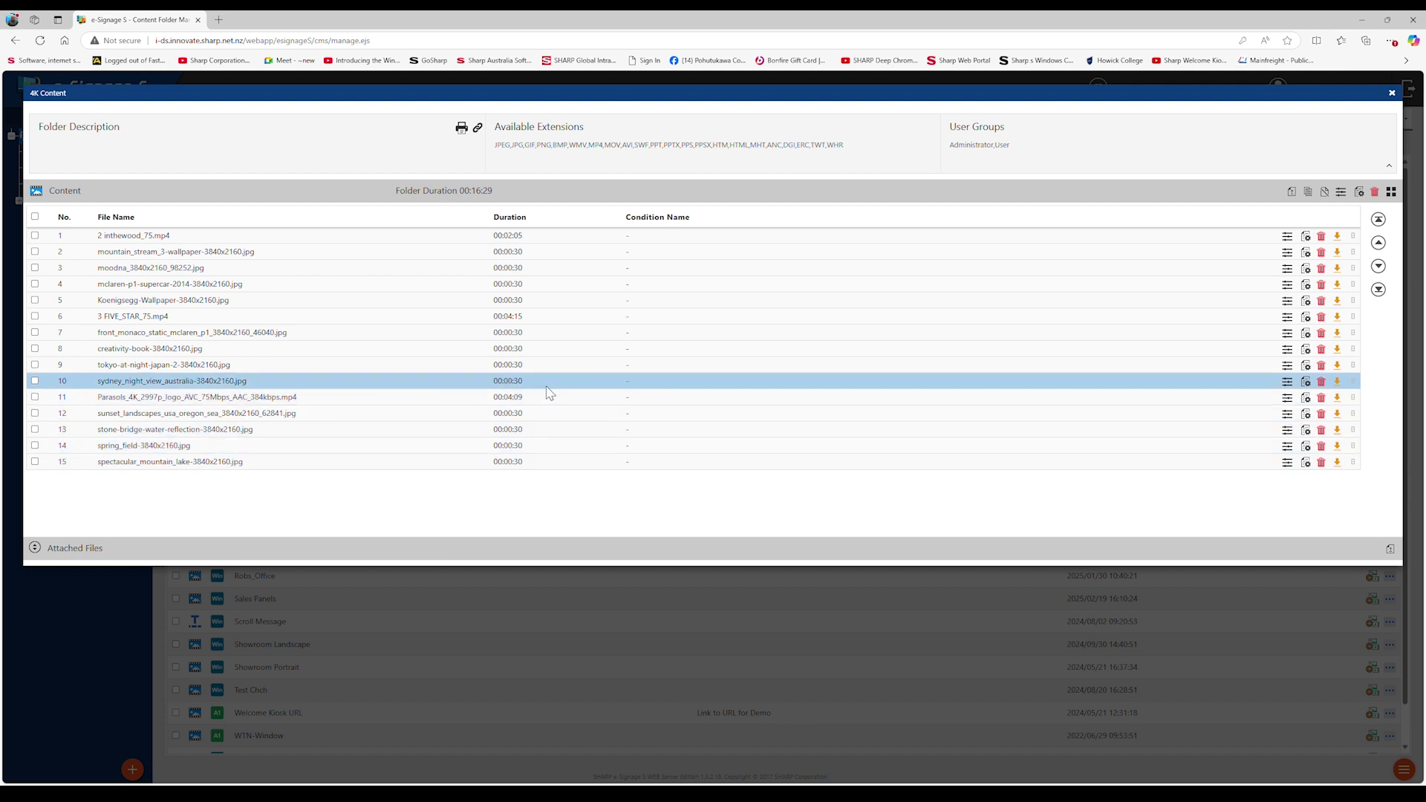
click(1391, 193)
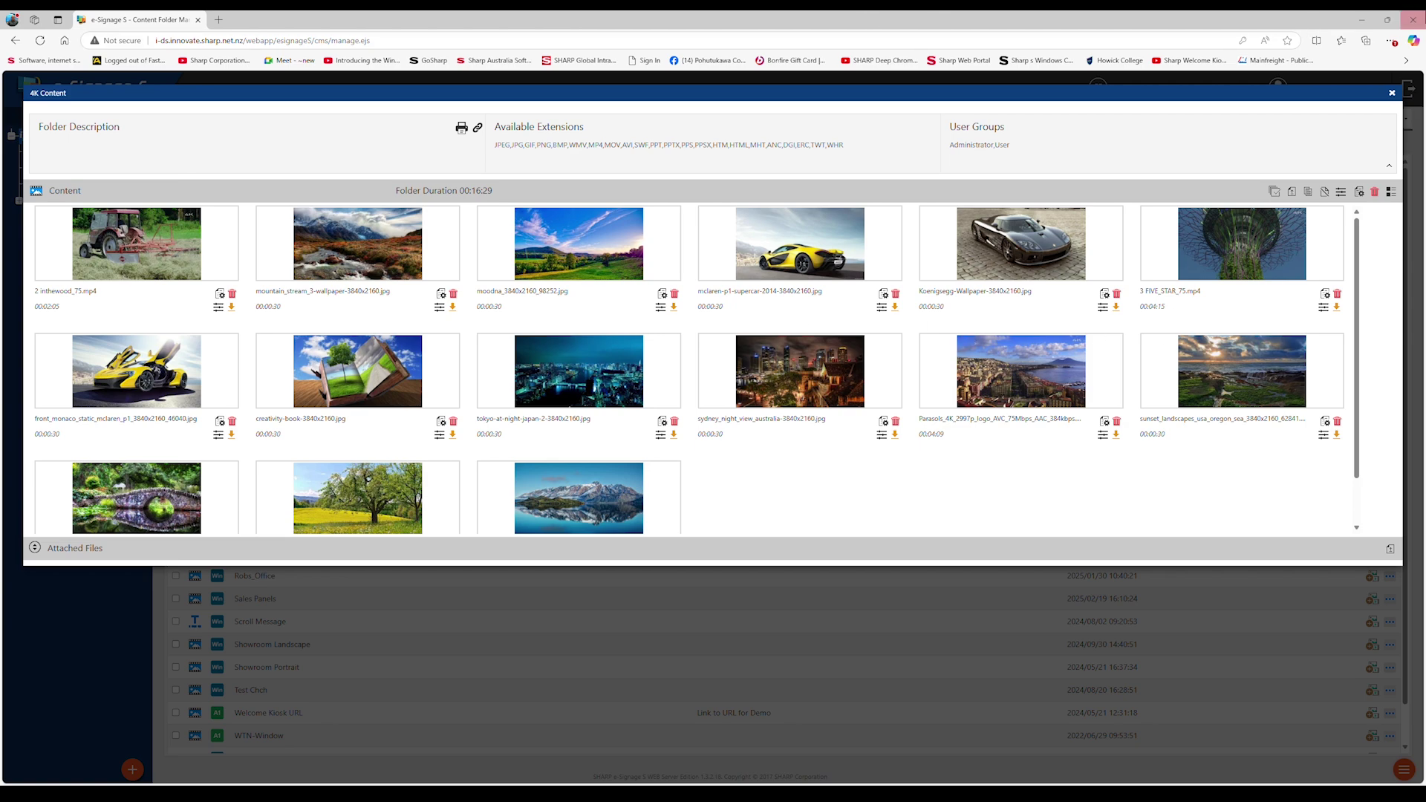
click(1392, 94)
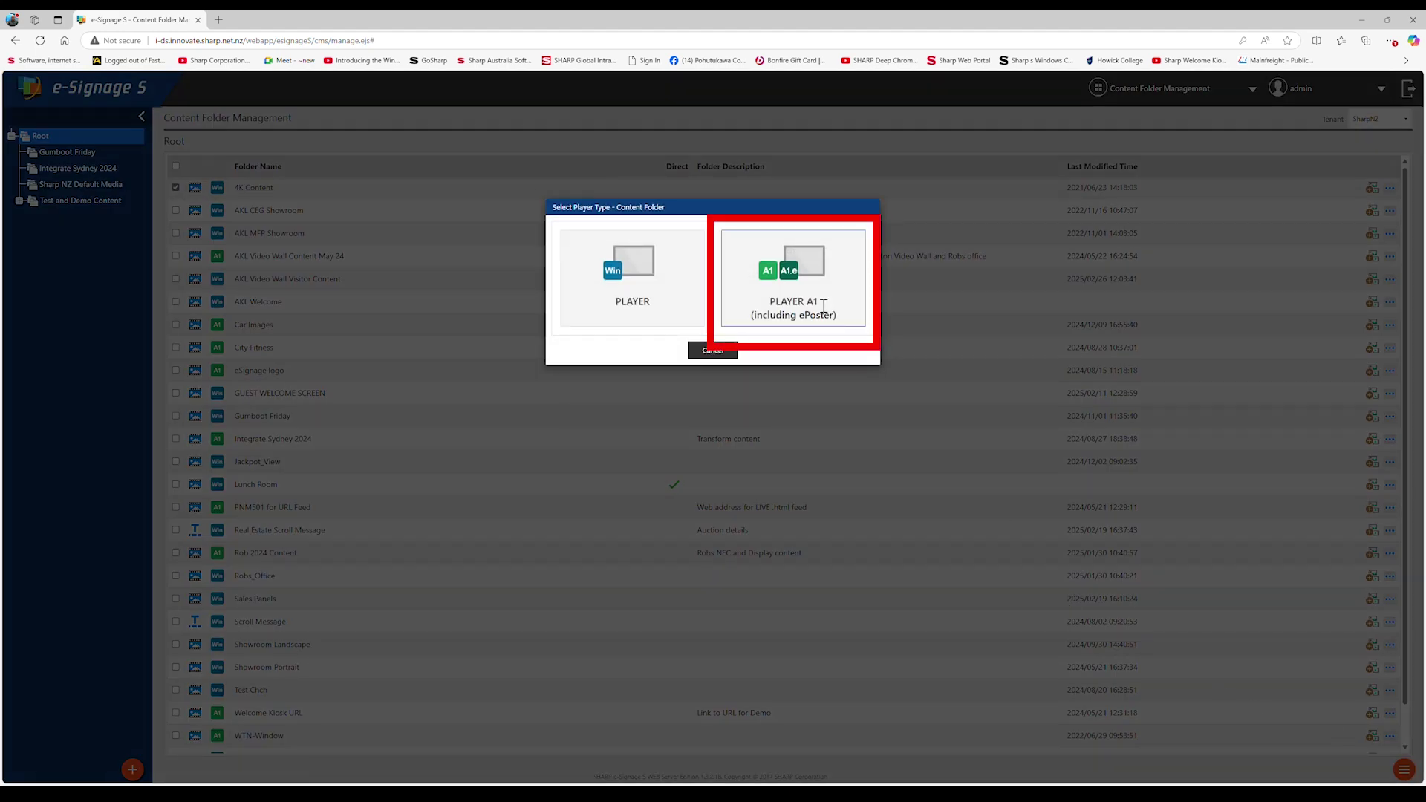
Step: Create a Player A1 media content folder named "Robs Test Content"
click(807, 291)
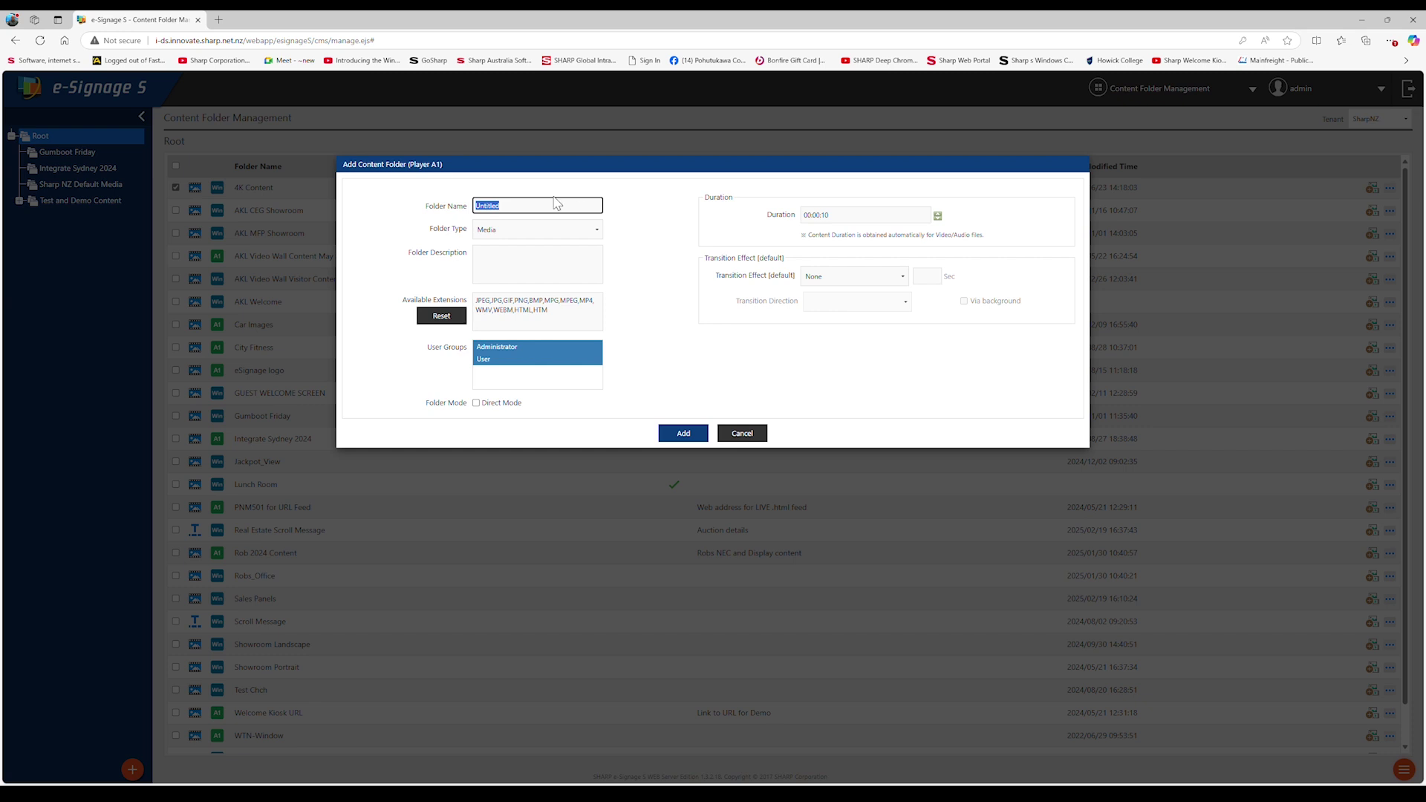
text(Robs Test Content)
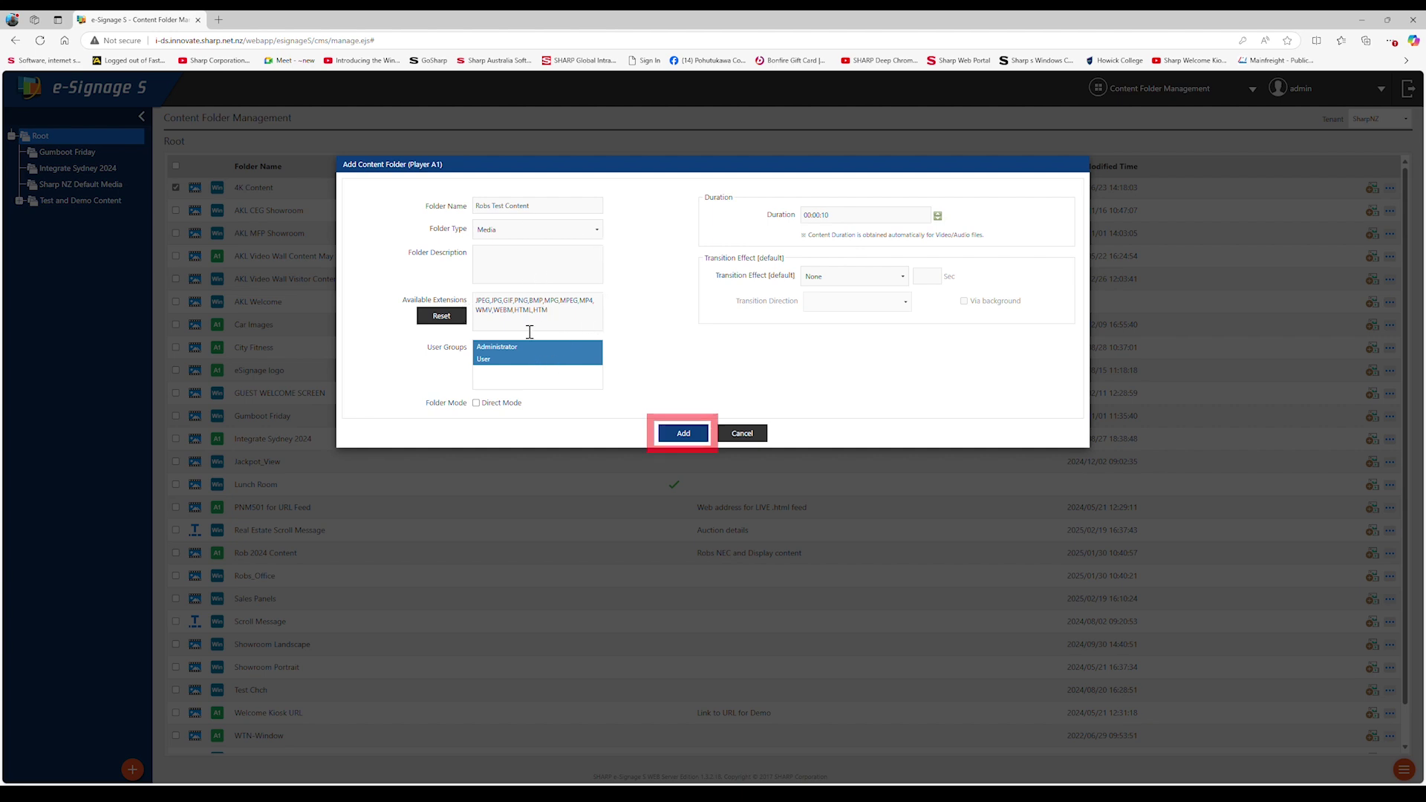
click(688, 437)
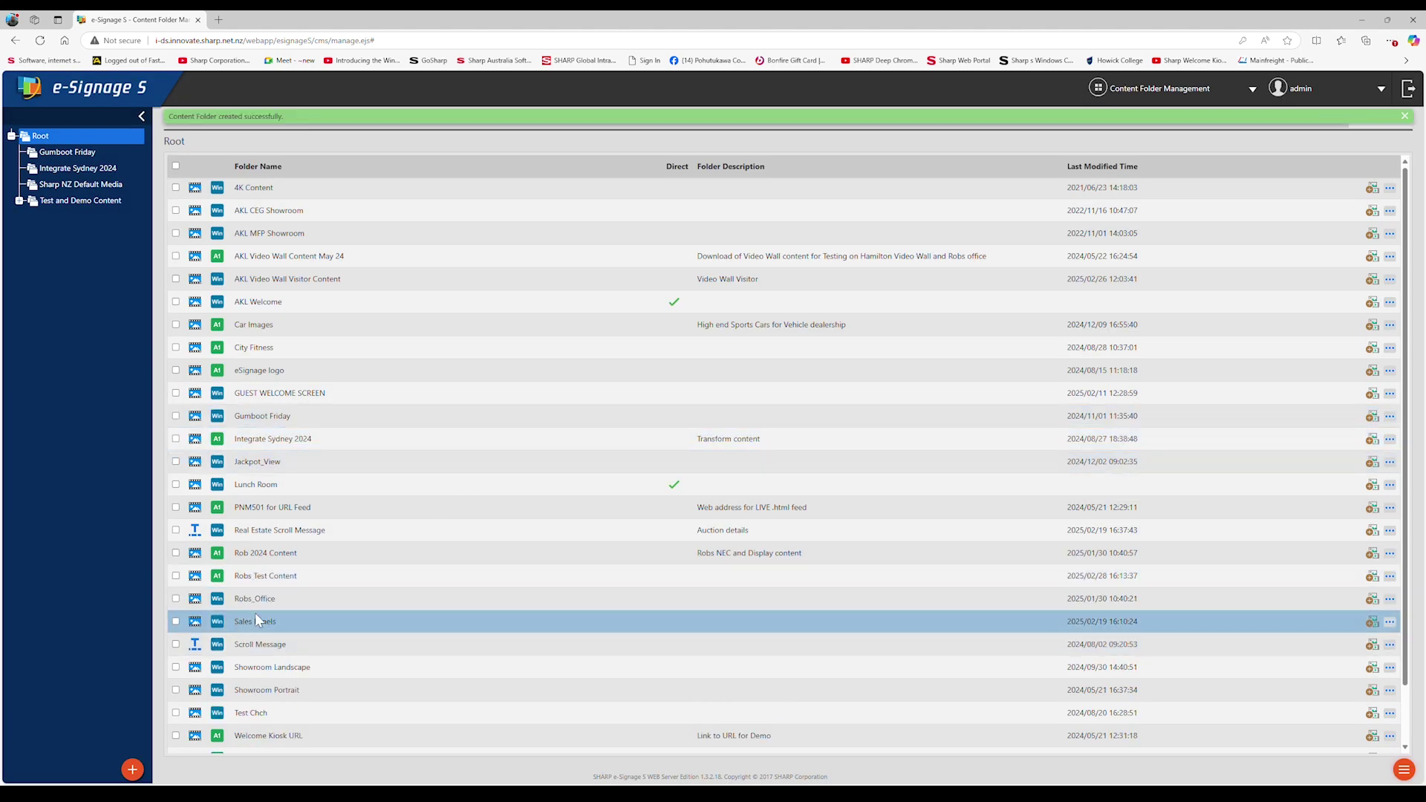
Step: Upload ten car image files to the Robs Test Content folder, keeping their aspect ratio and a 00:00:10 duration, and close the folder
click(246, 577)
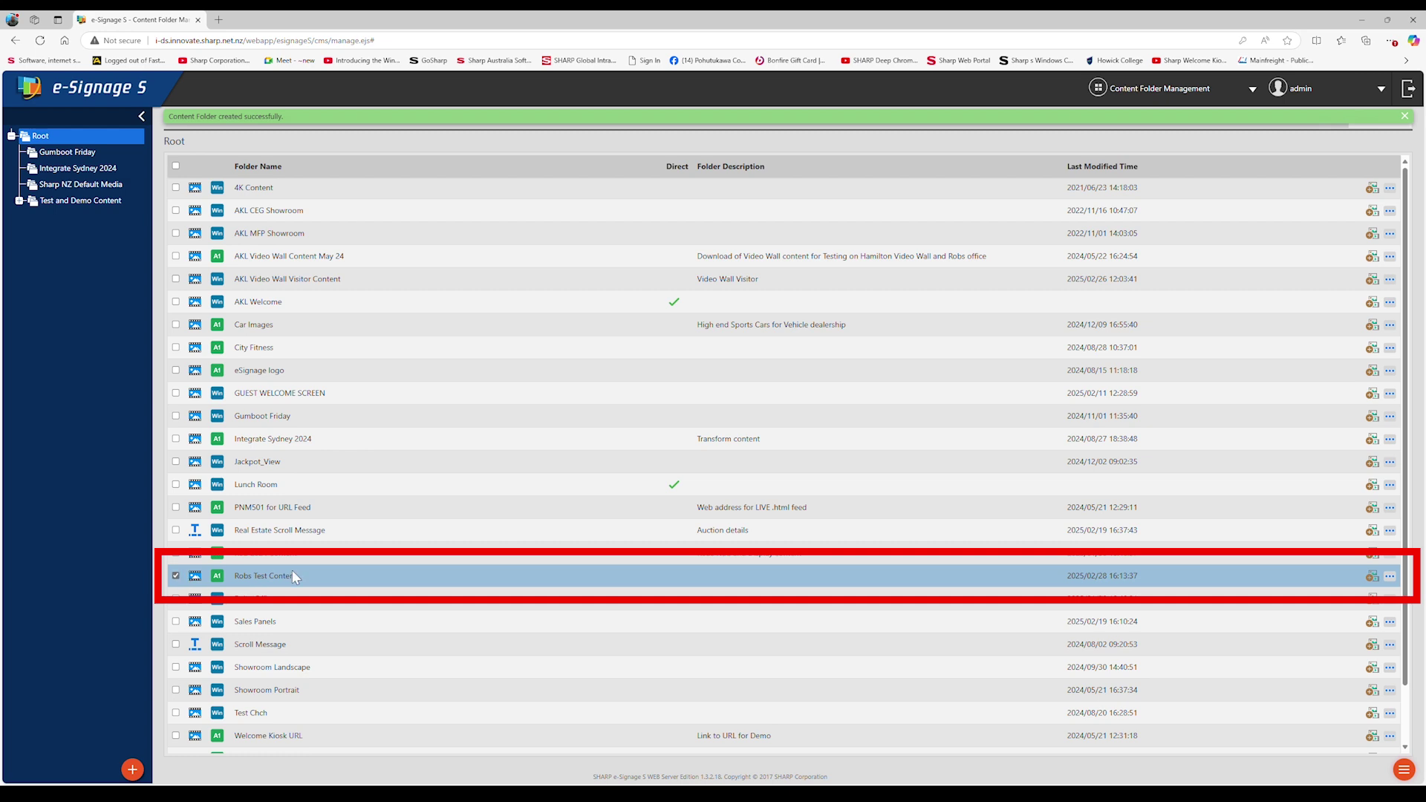
click(1371, 577)
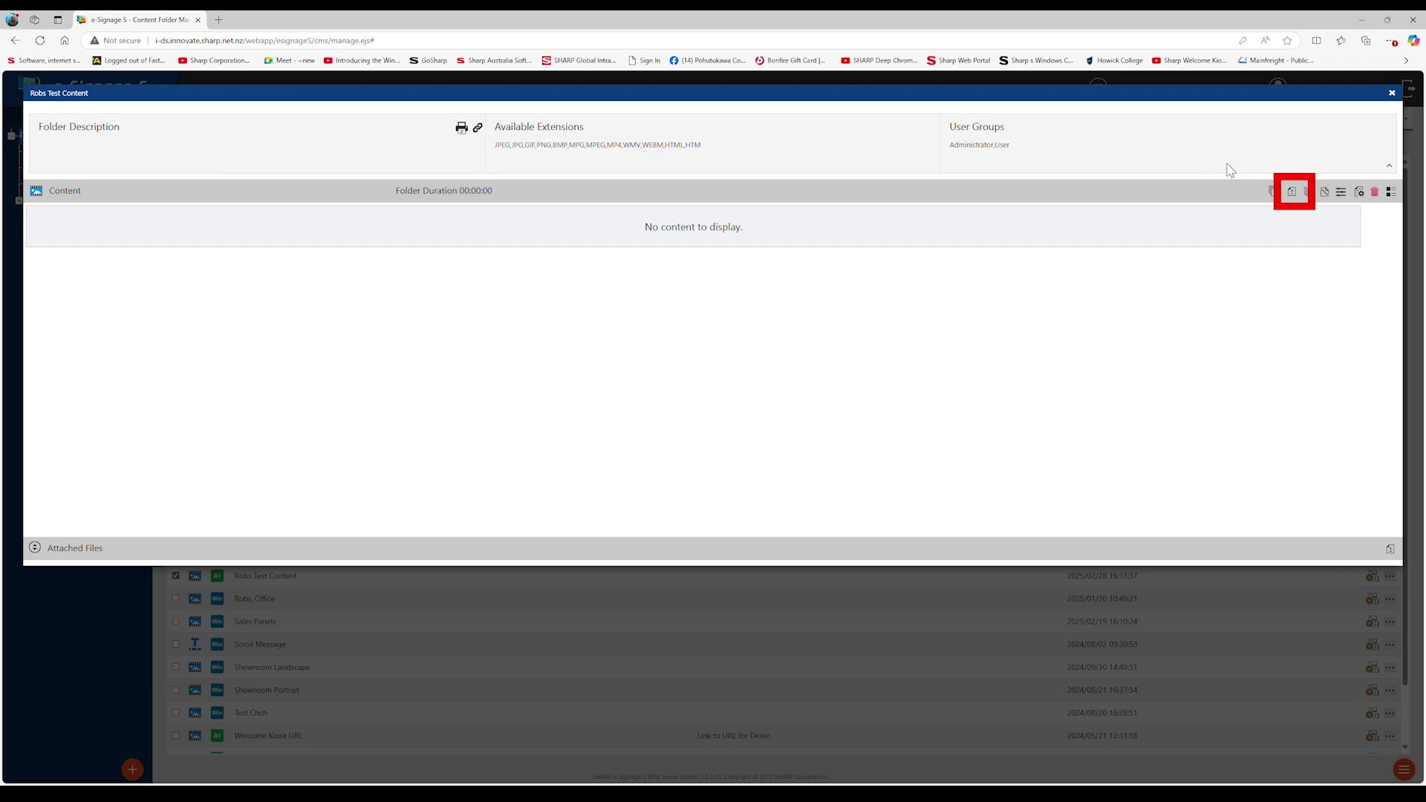
click(1294, 193)
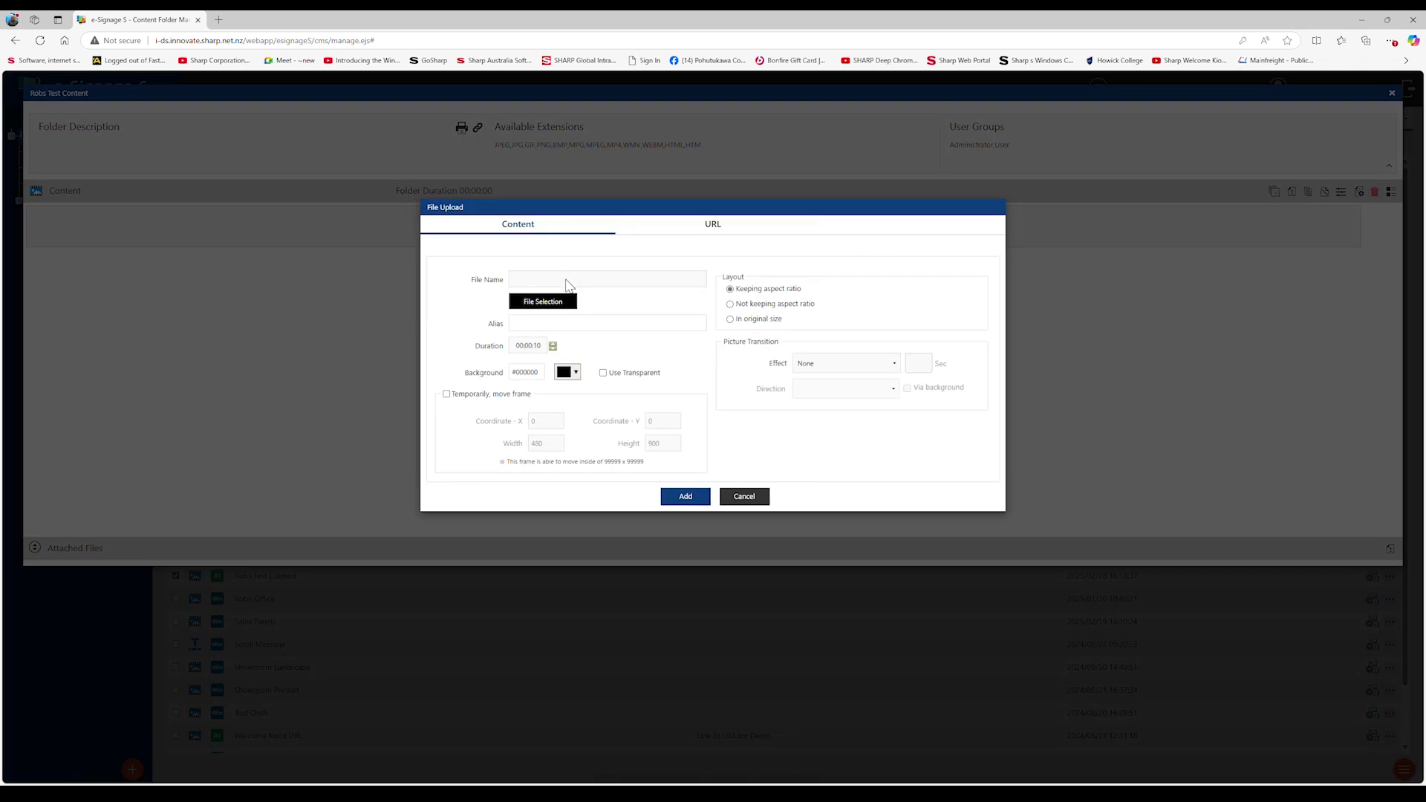
click(558, 307)
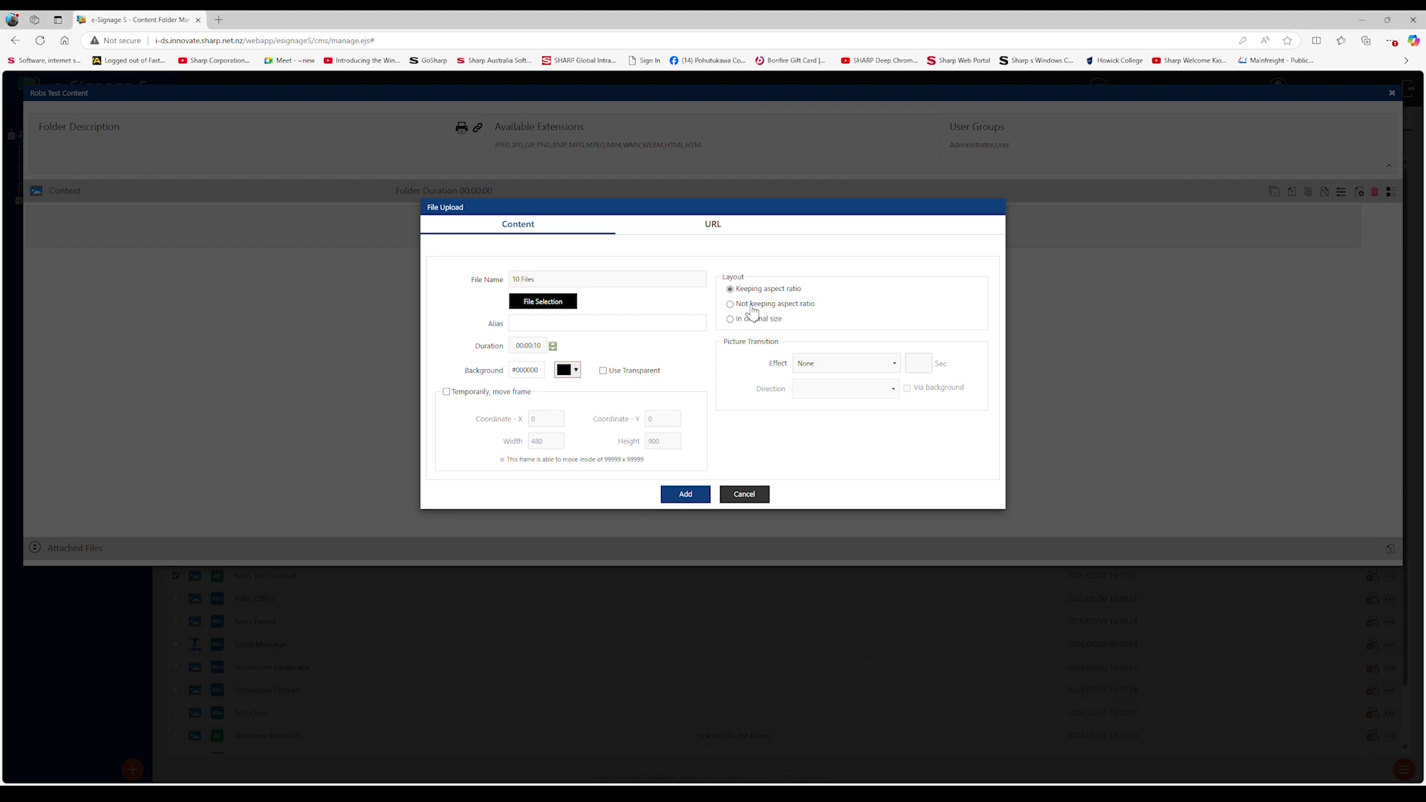
click(700, 498)
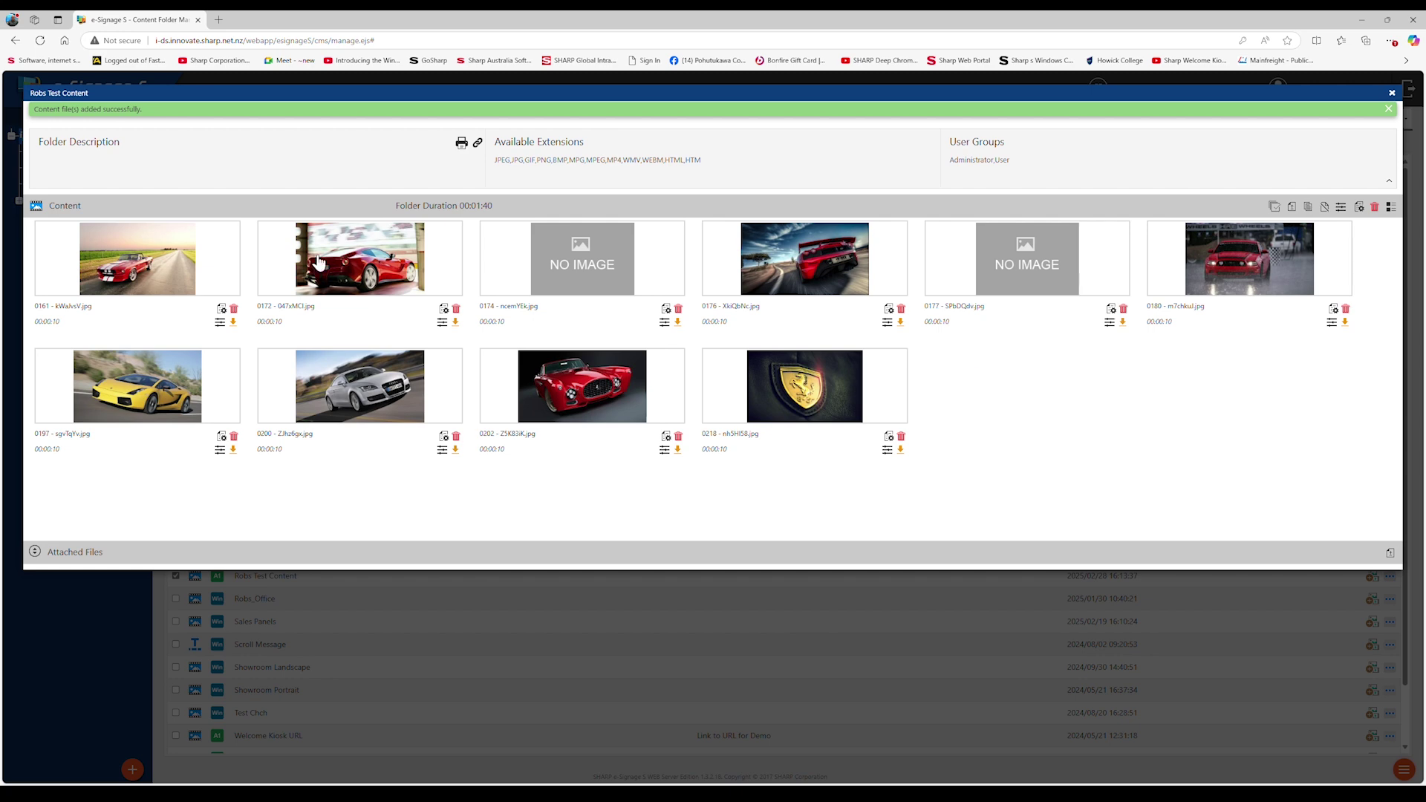
click(1393, 94)
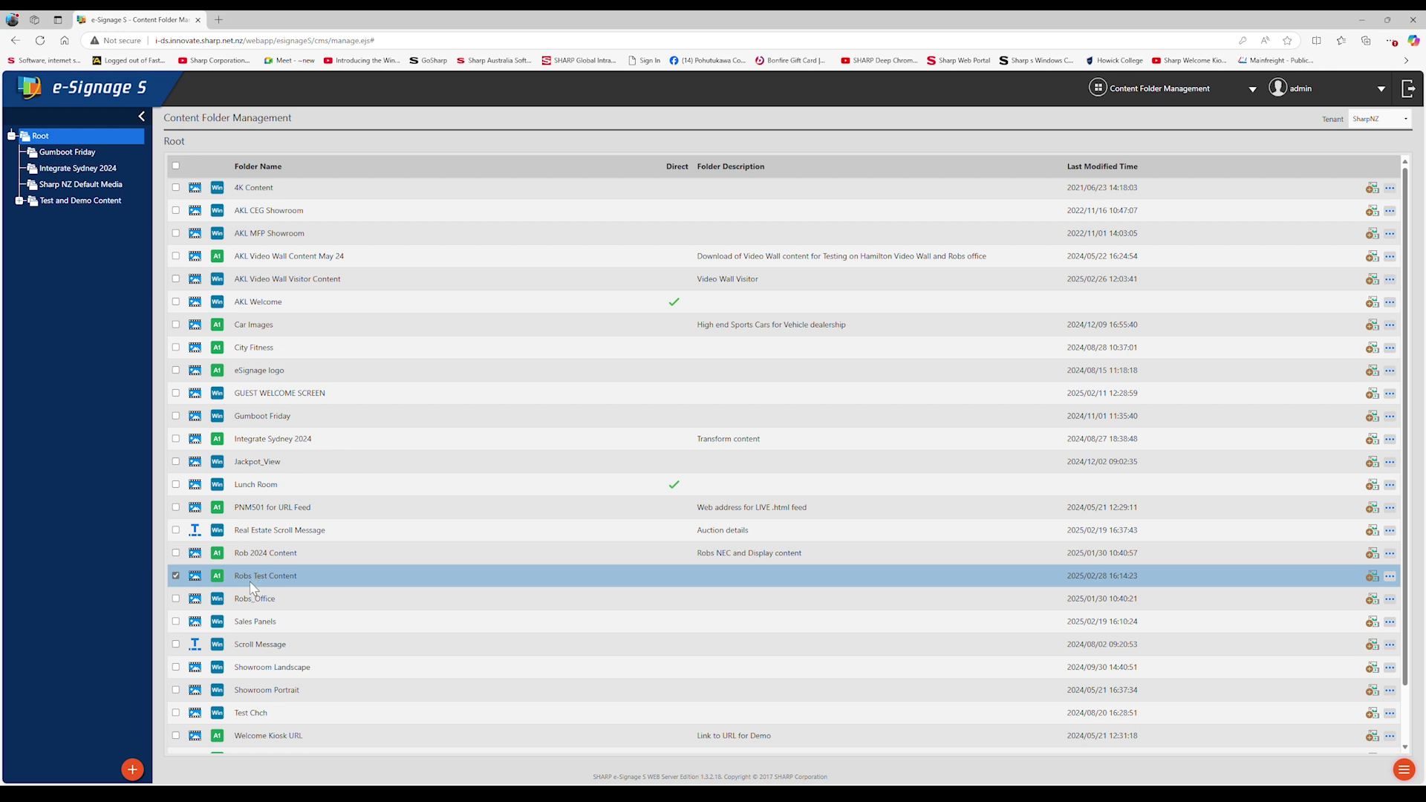
Step: Return to the dashboard, open Distribution and list the Player A1 content folders
click(79, 88)
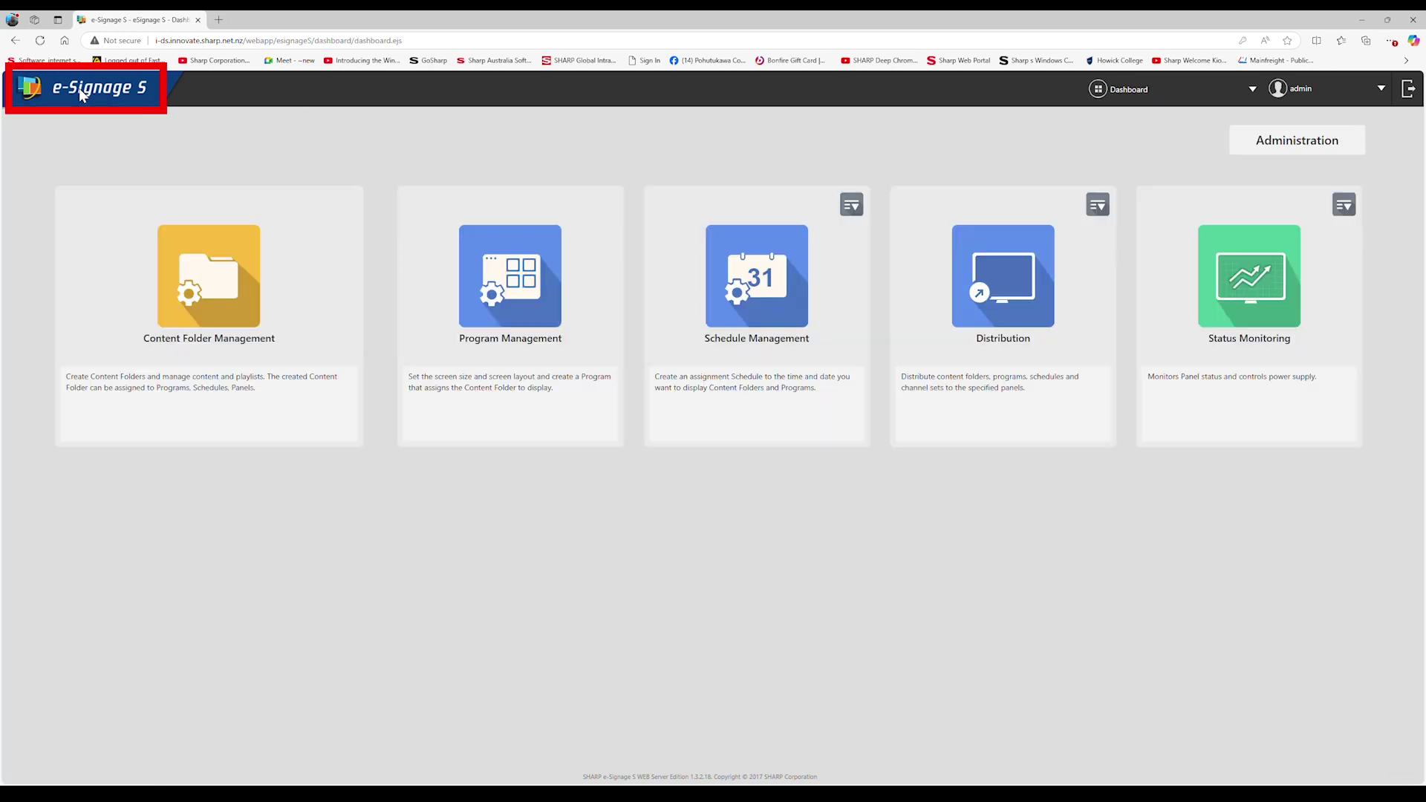
click(993, 320)
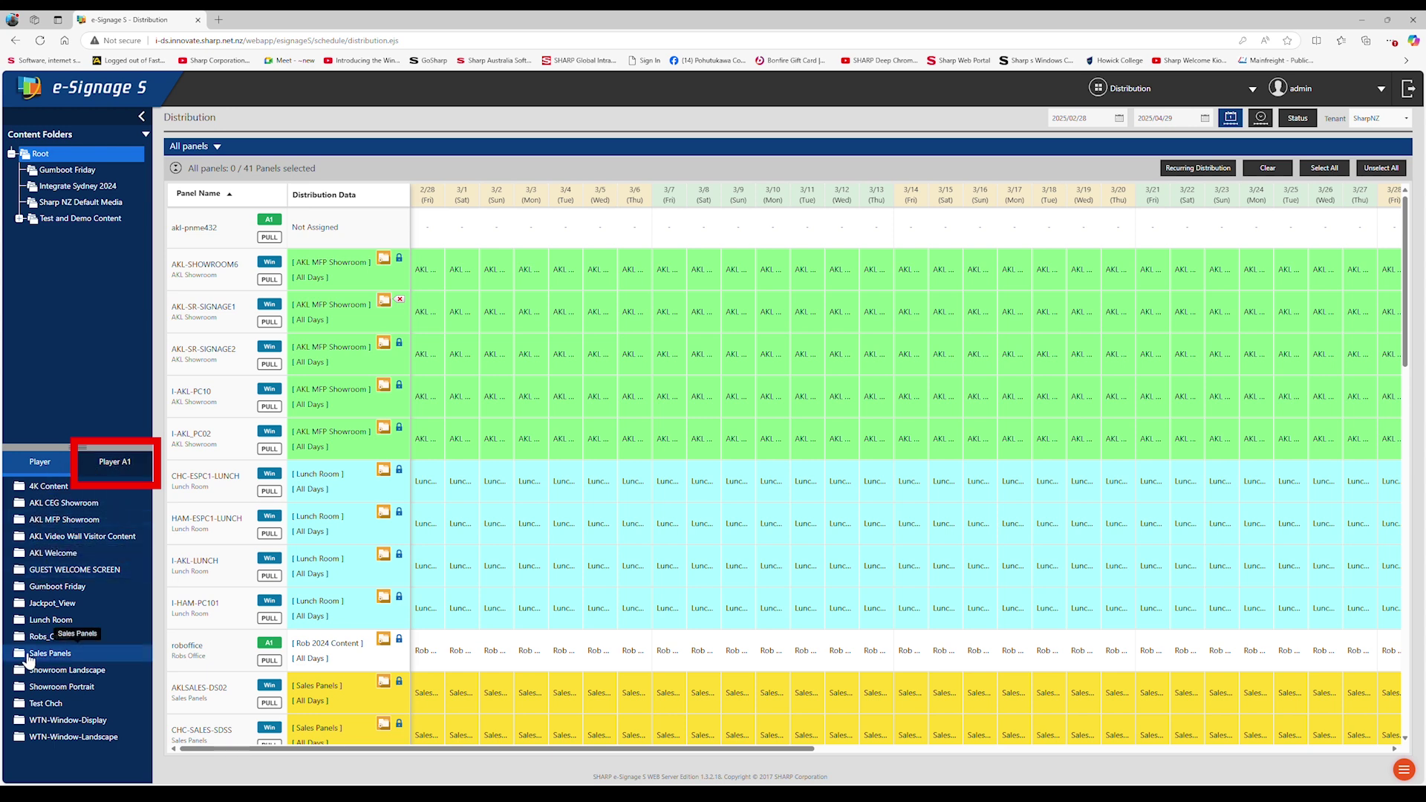
click(113, 473)
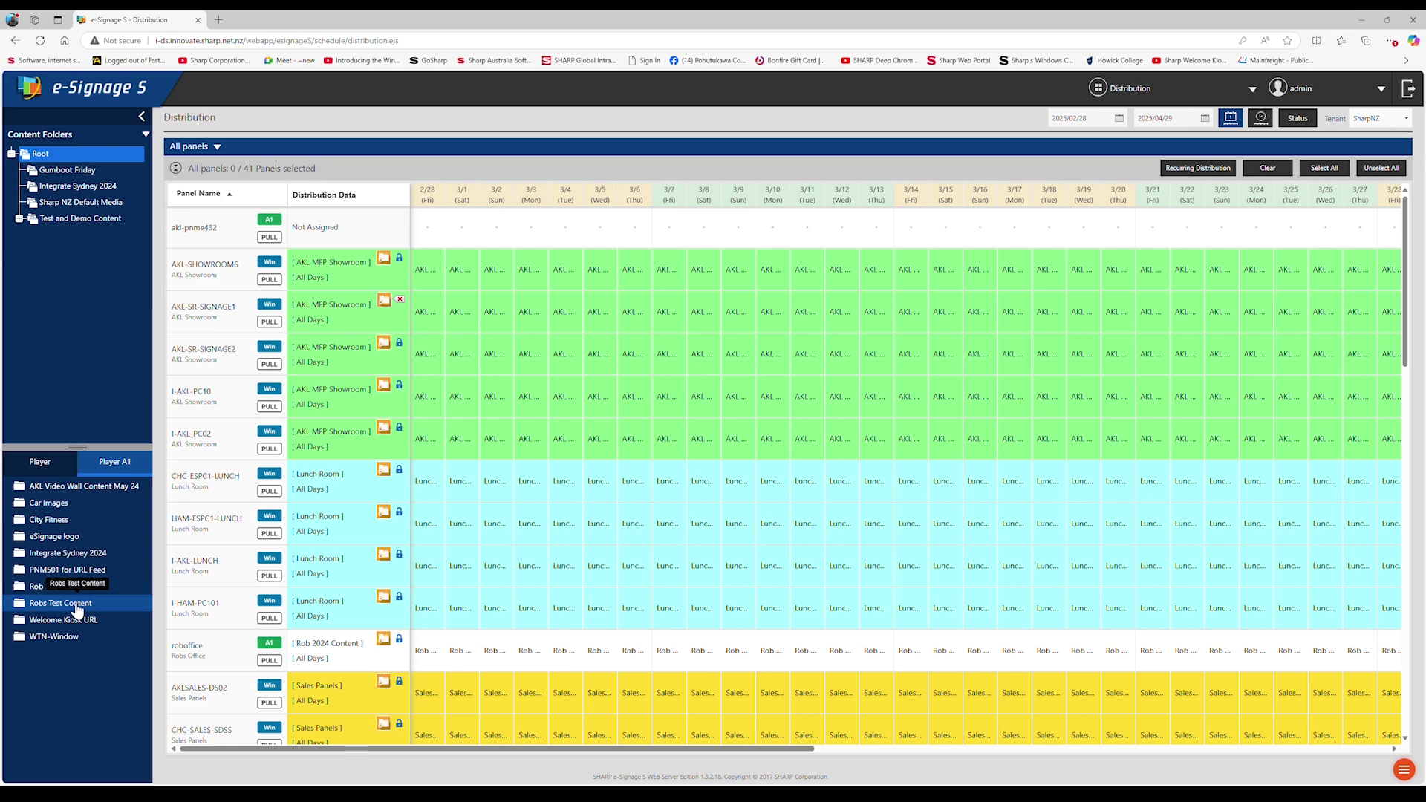
Step: Find and select the roboffice panel in the panel list and unlock its distribution data
scroll(226, 289, down, 10)
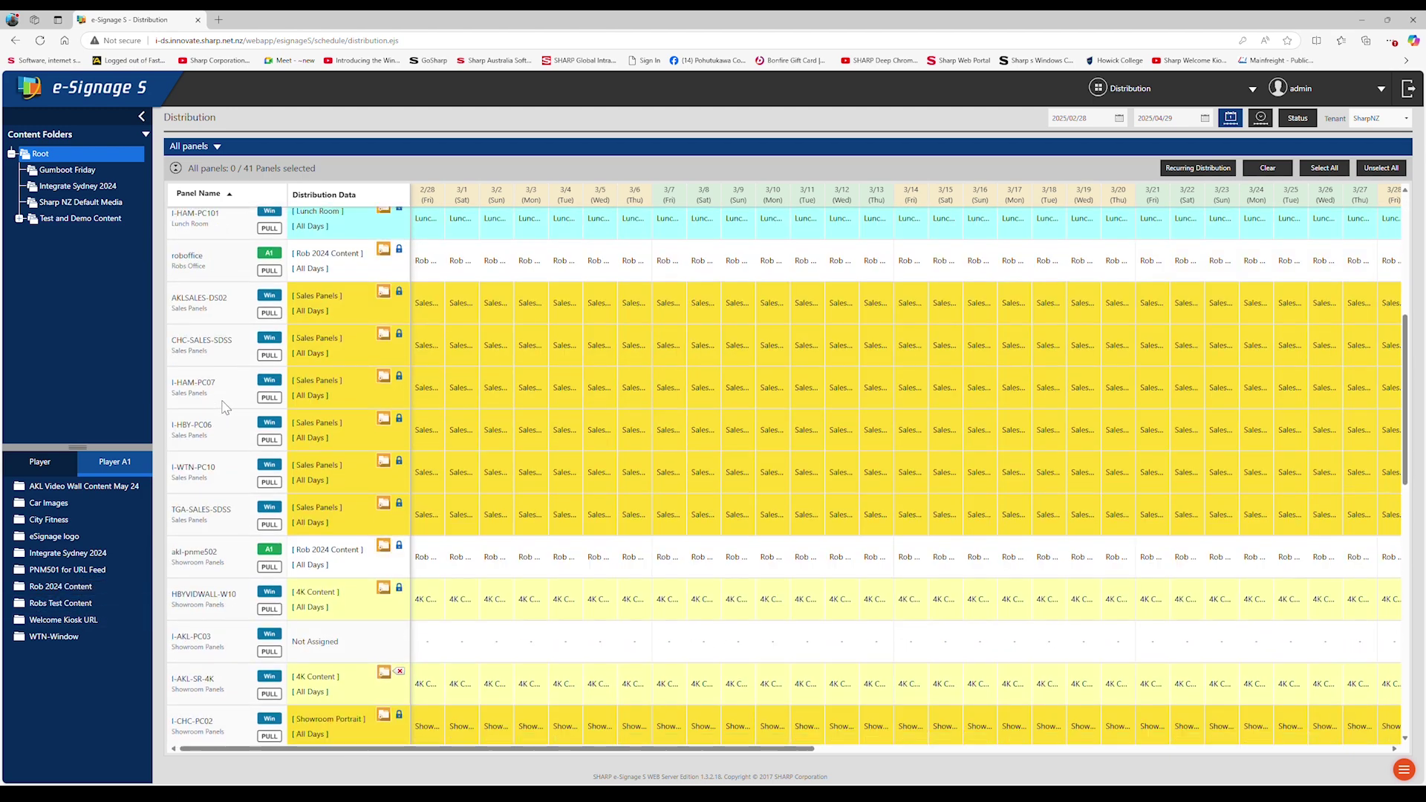
scroll(227, 439, down, 1)
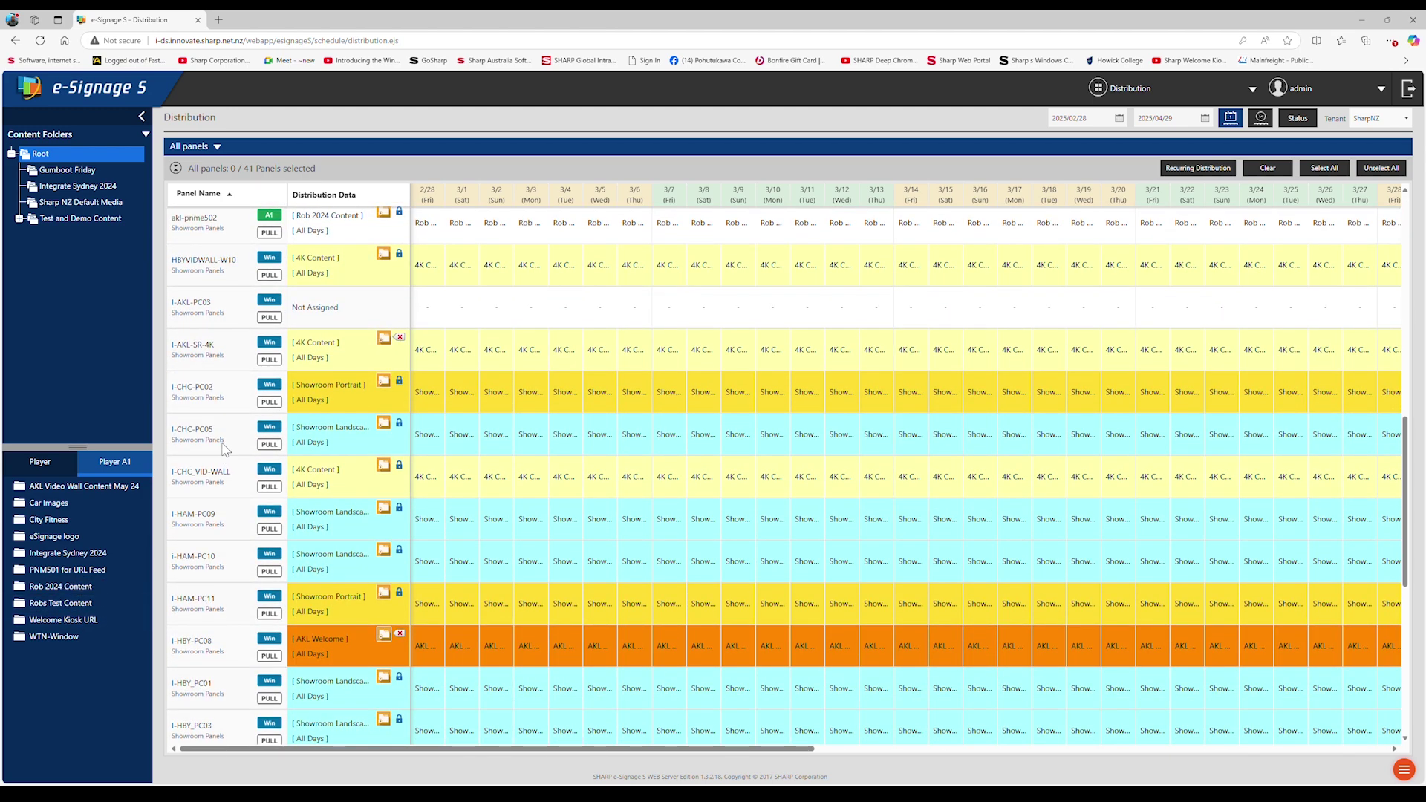
scroll(219, 529, down, 3)
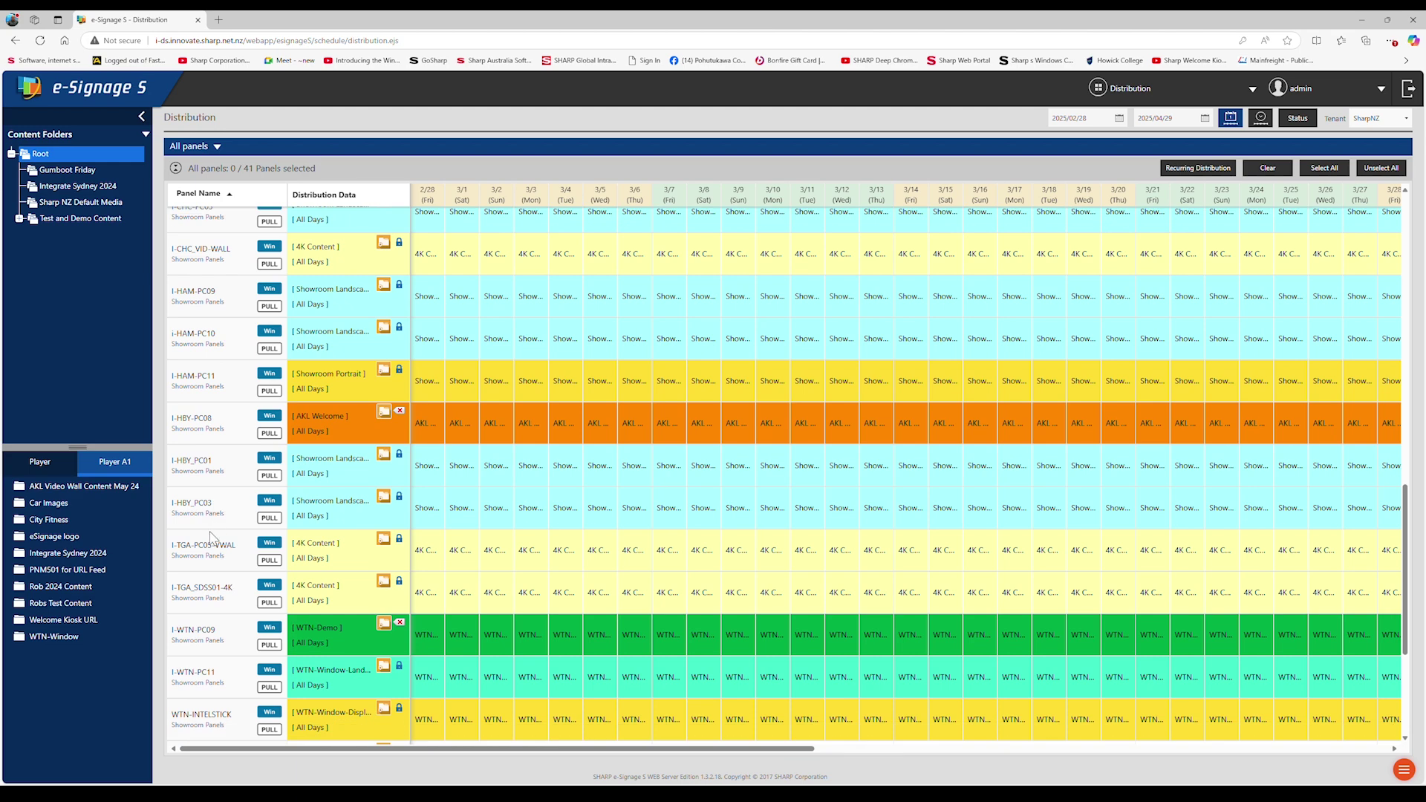
scroll(201, 639, down, 3)
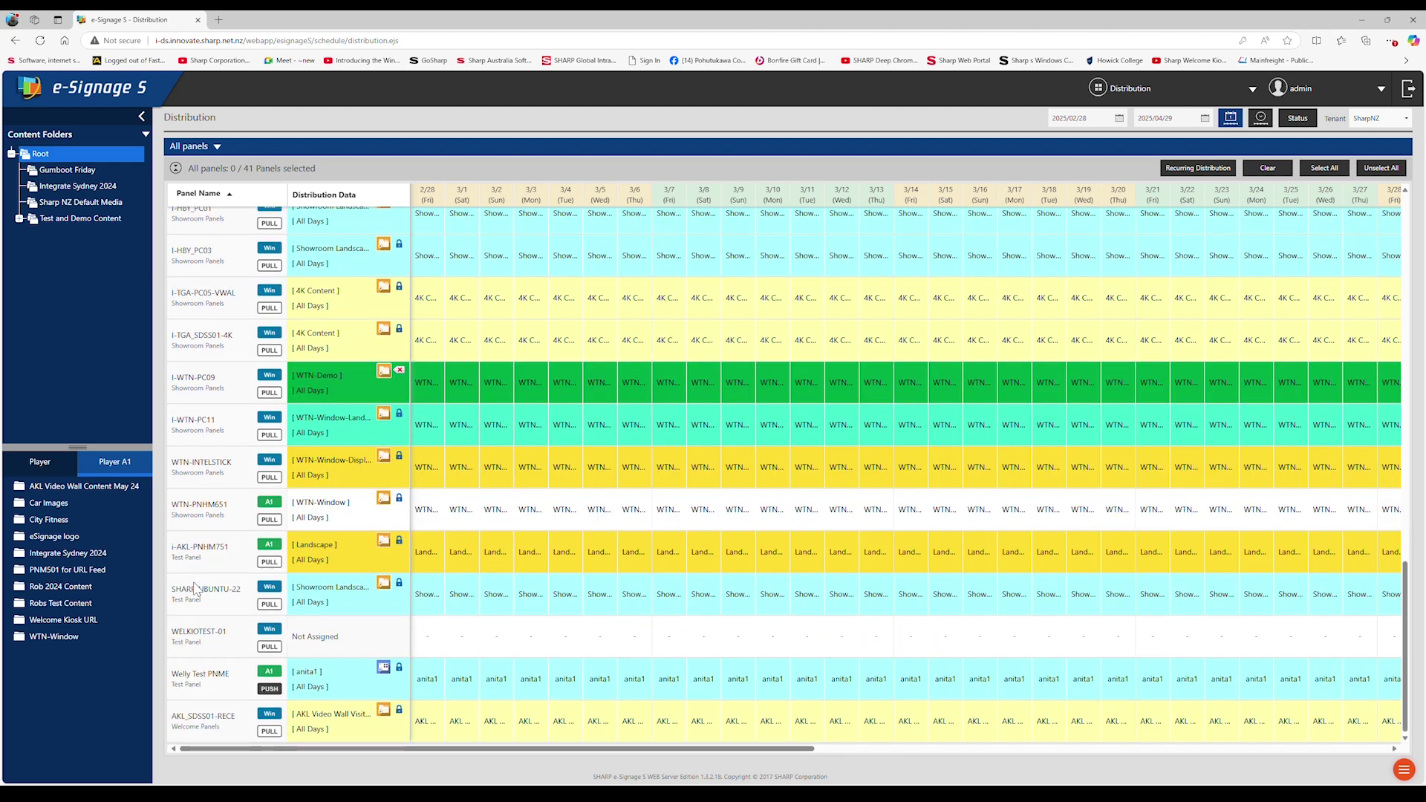
scroll(193, 597, up, 15)
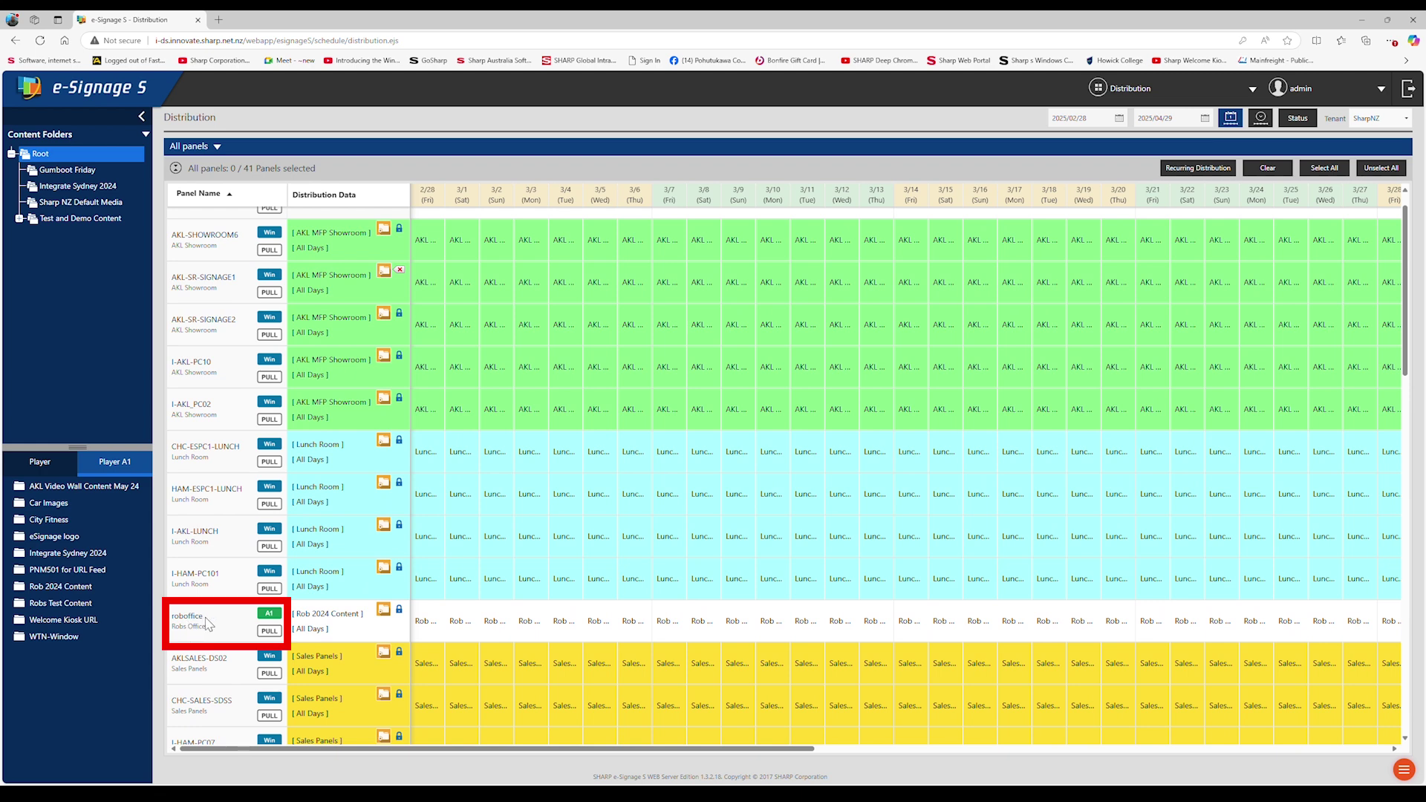
click(395, 637)
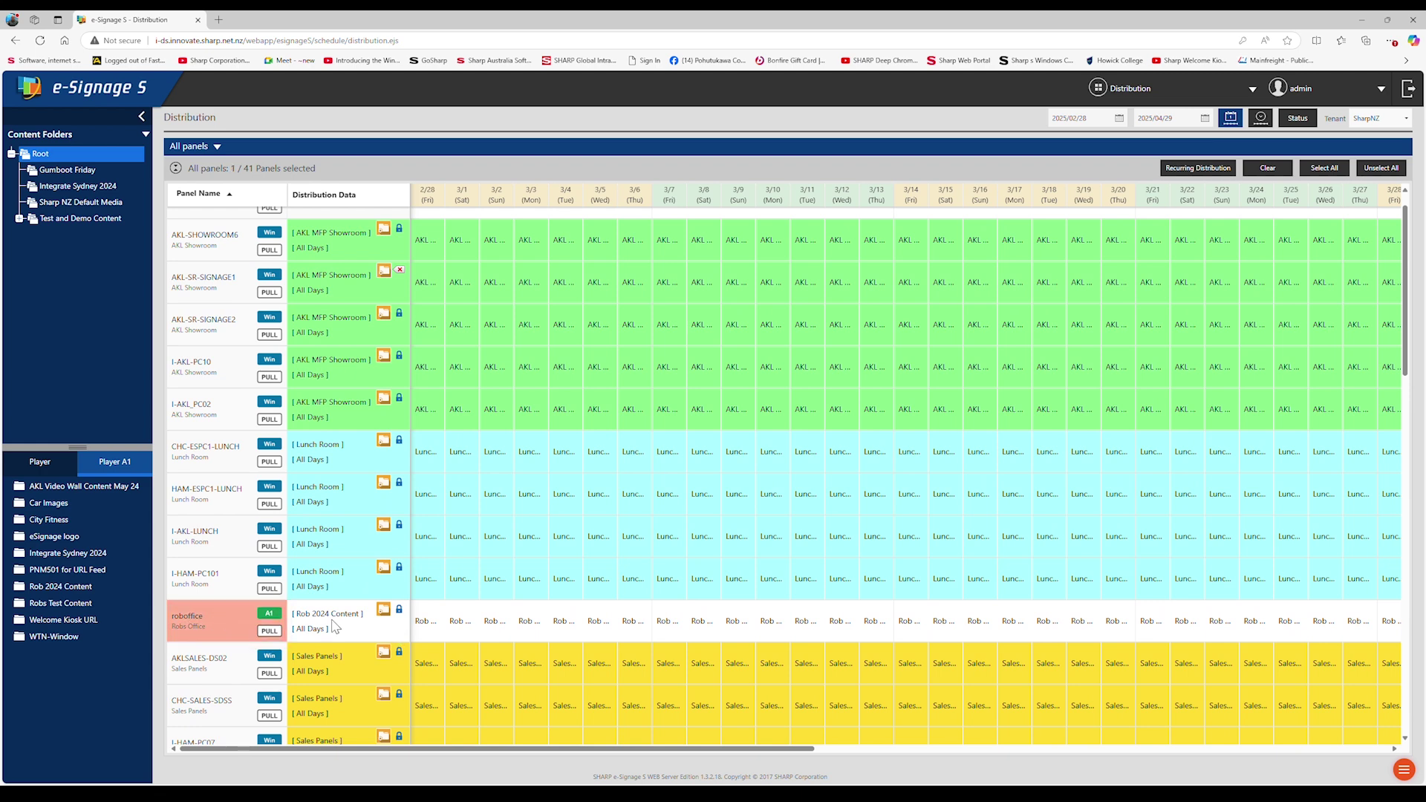
click(401, 611)
click(684, 276)
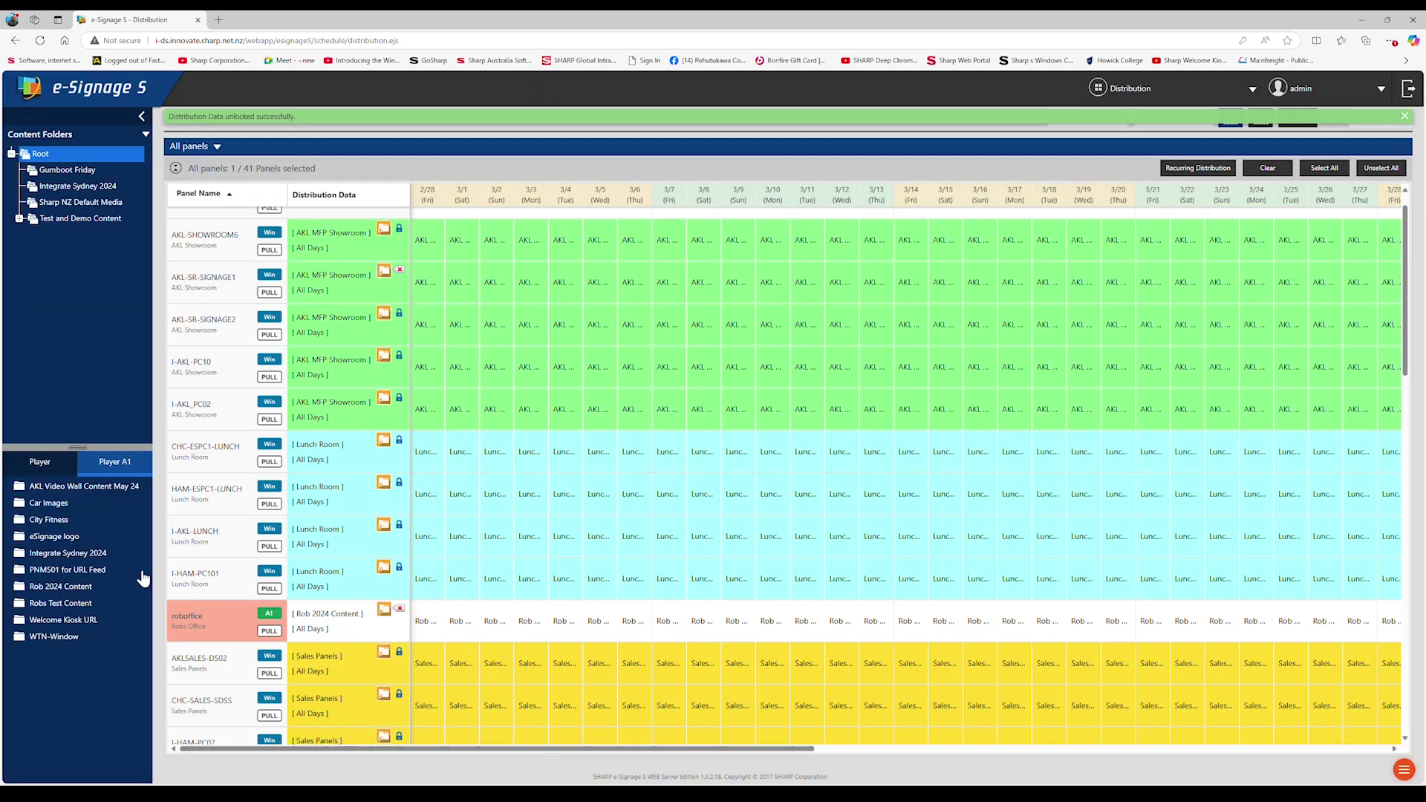
Step: Assign Robs Test Content to the roboffice panel, overwriting its assigned data, and distribute it now with only the content file differences
drag(57, 609, 335, 630)
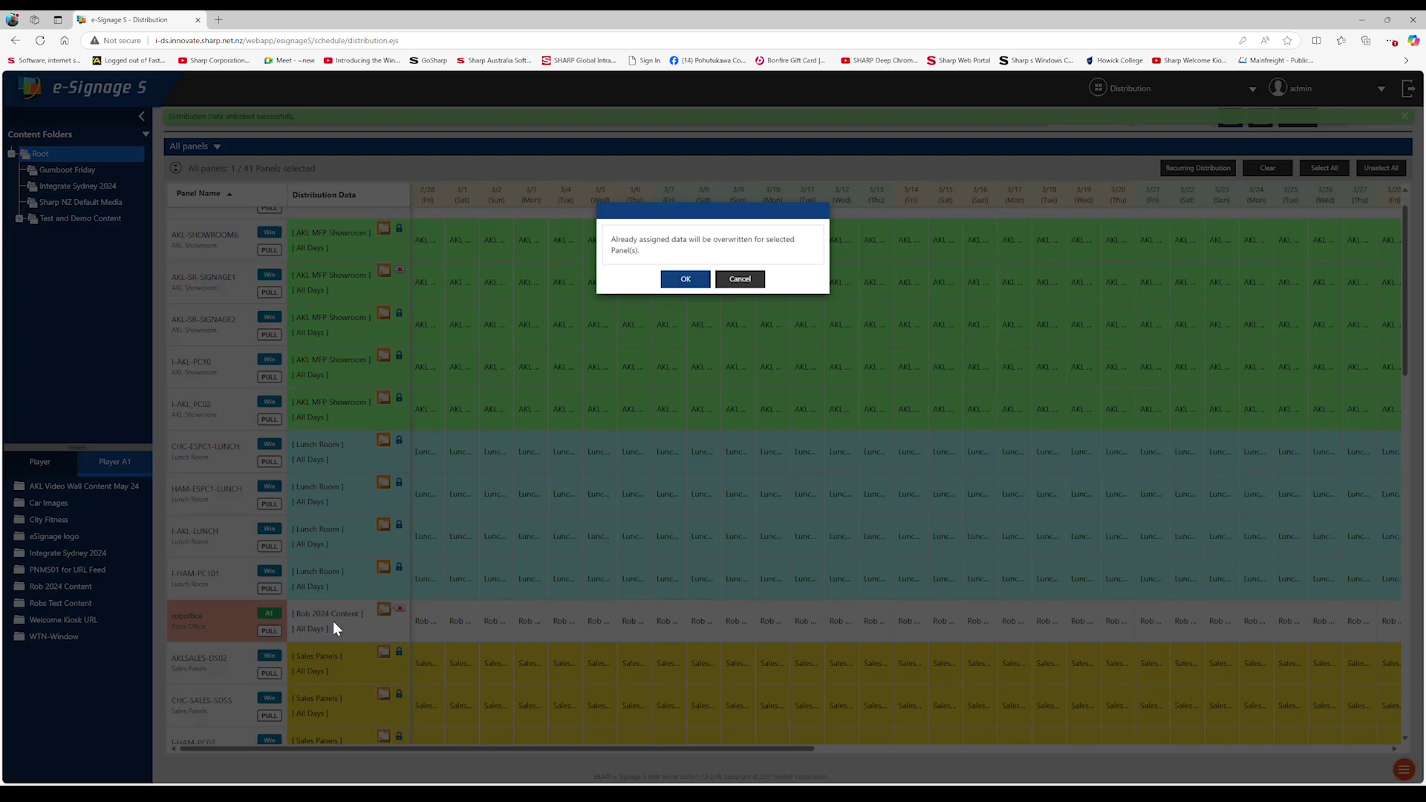
click(696, 277)
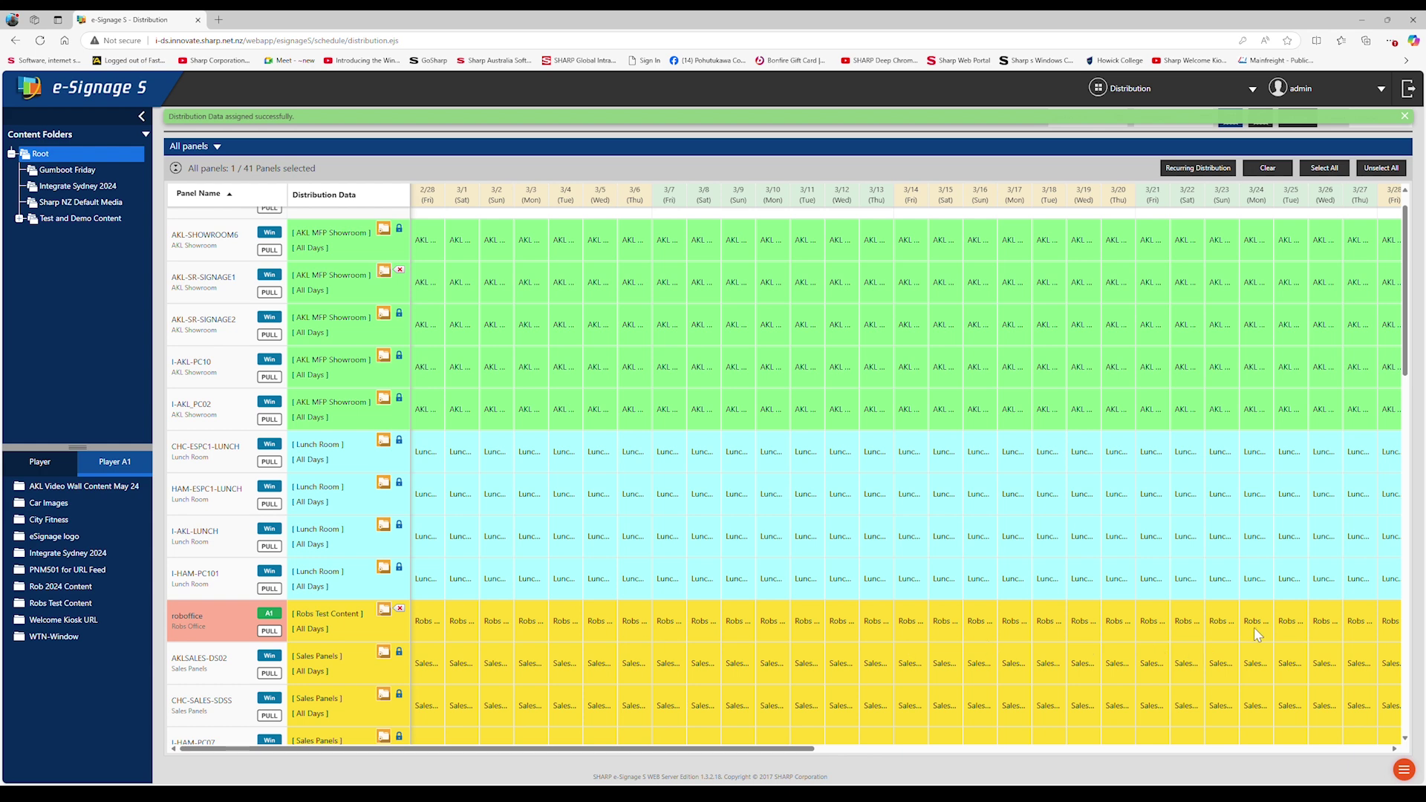
click(1411, 773)
click(1346, 701)
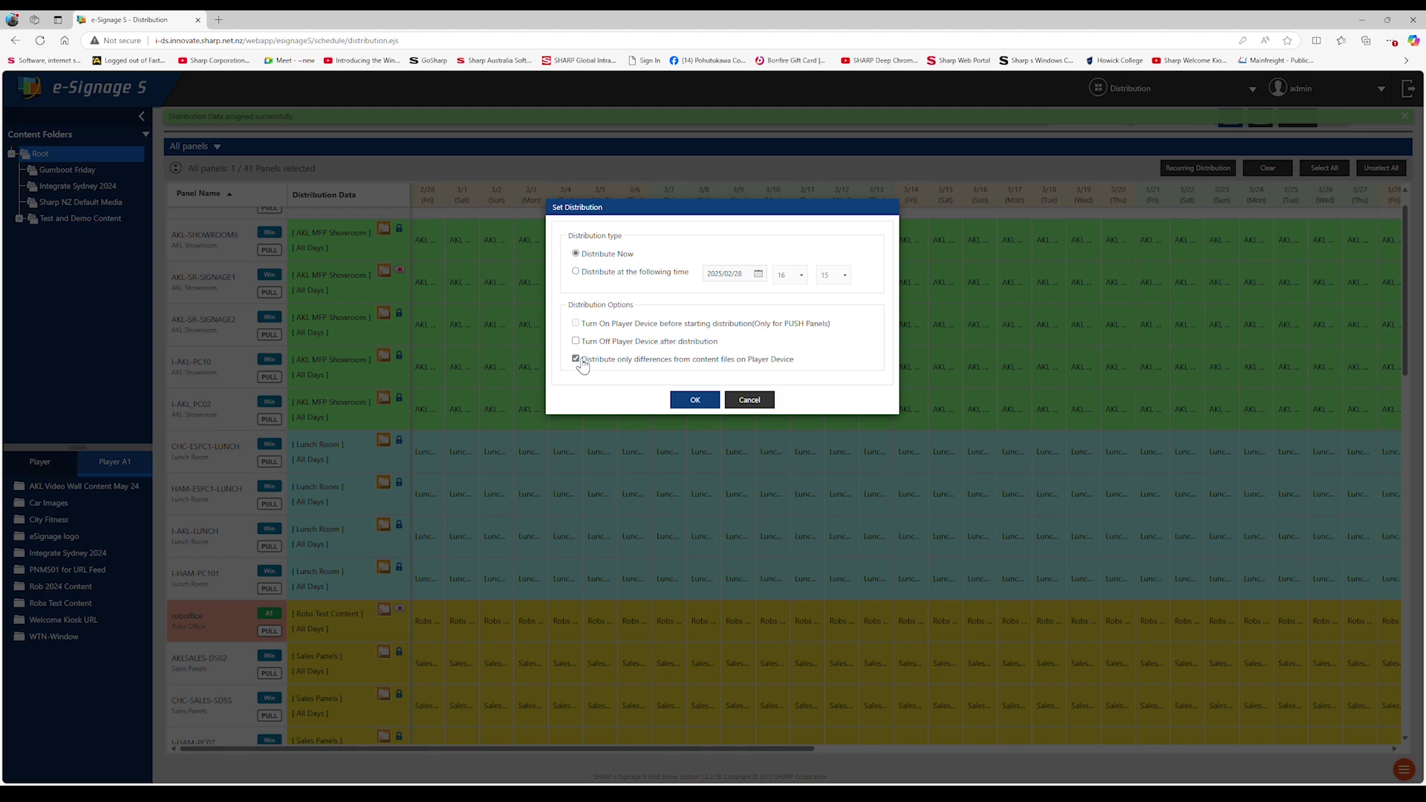
click(701, 403)
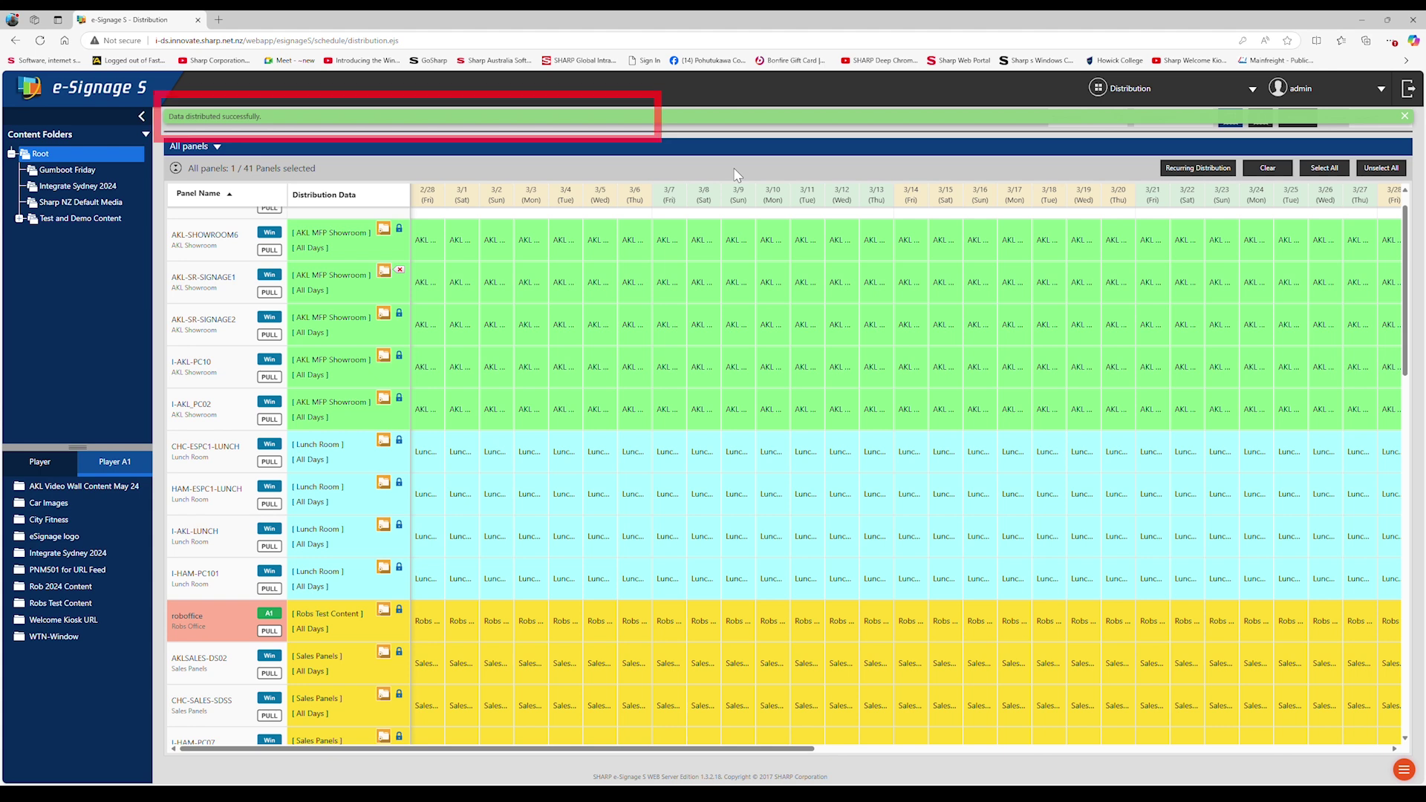
click(1404, 116)
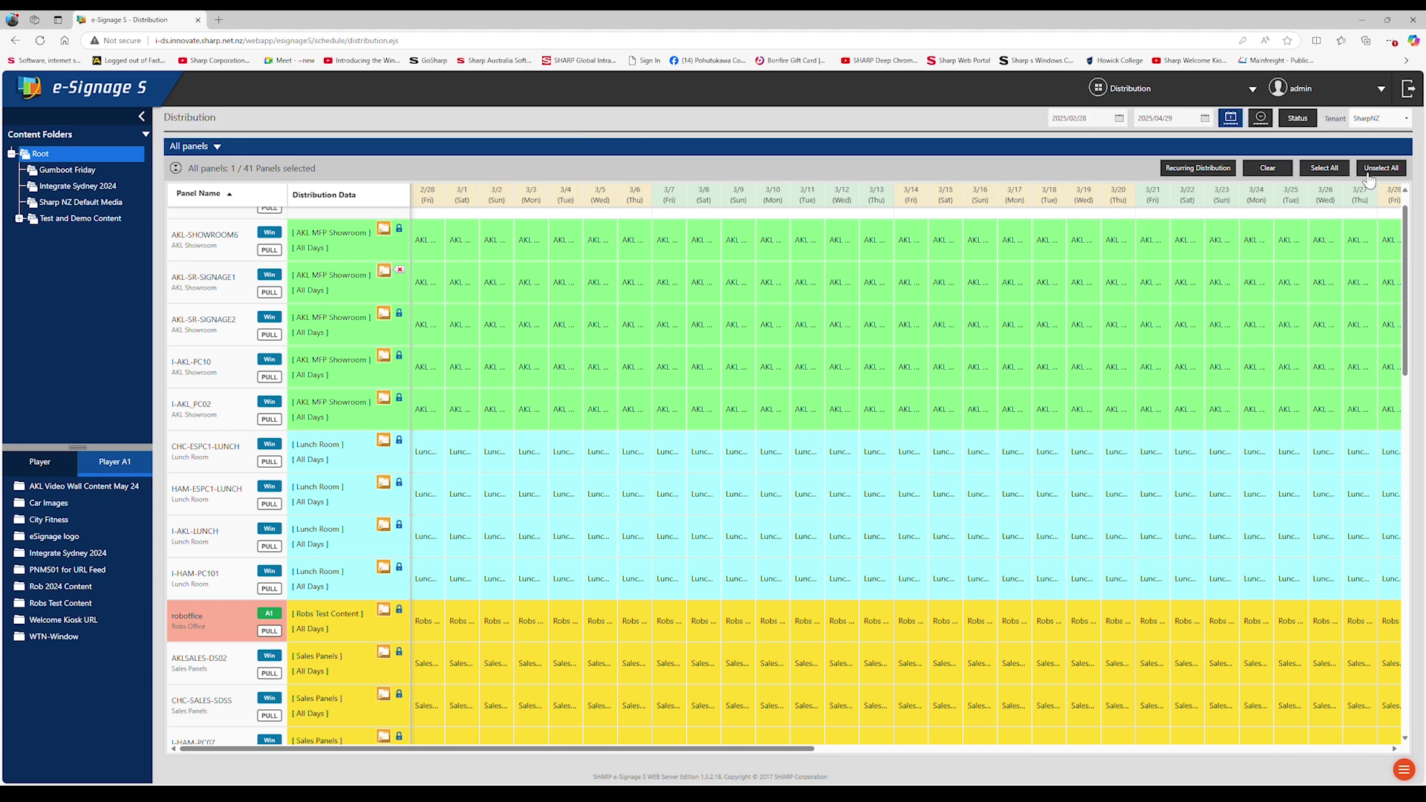
Step: Check the distribution status phases for the roboffice panel and return to the dashboard
click(1310, 121)
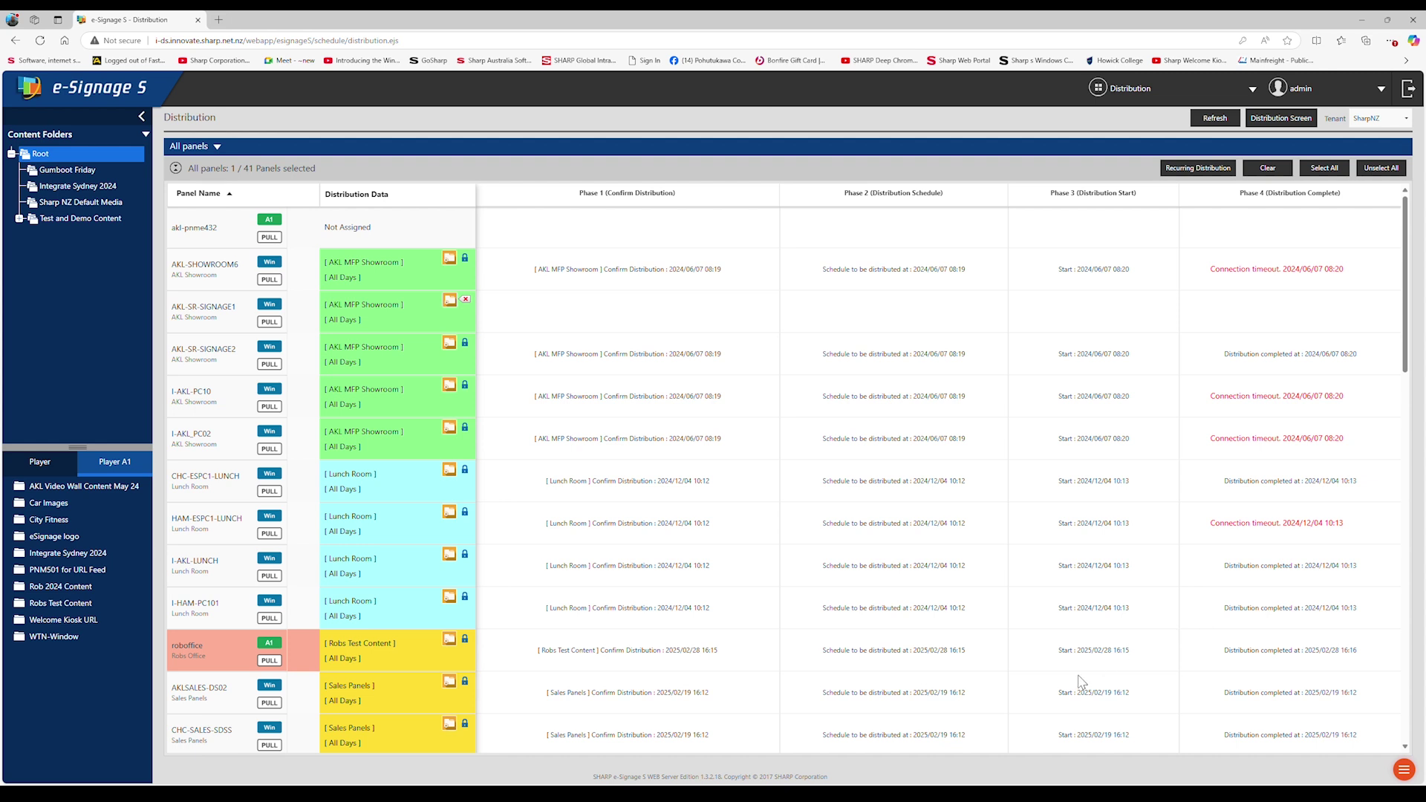
click(81, 97)
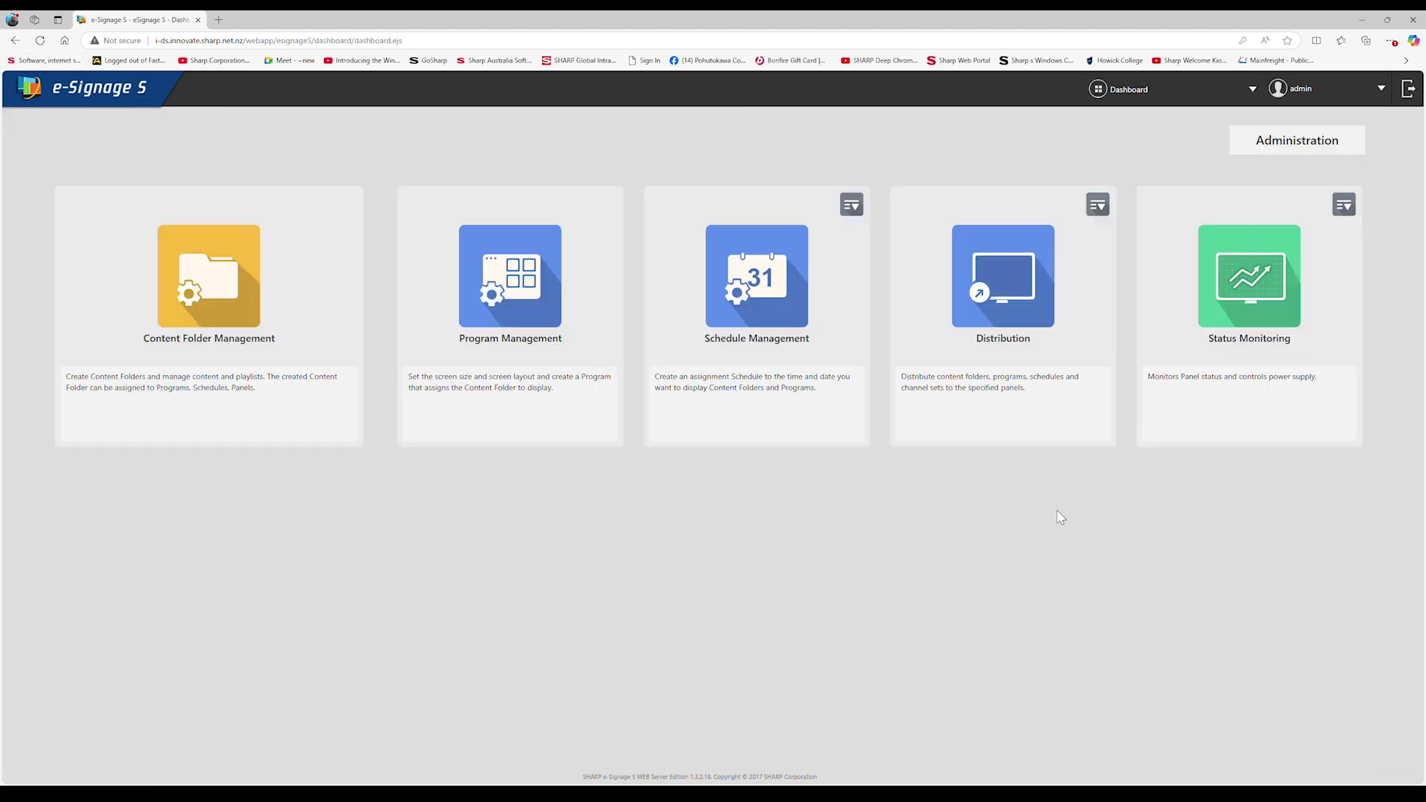